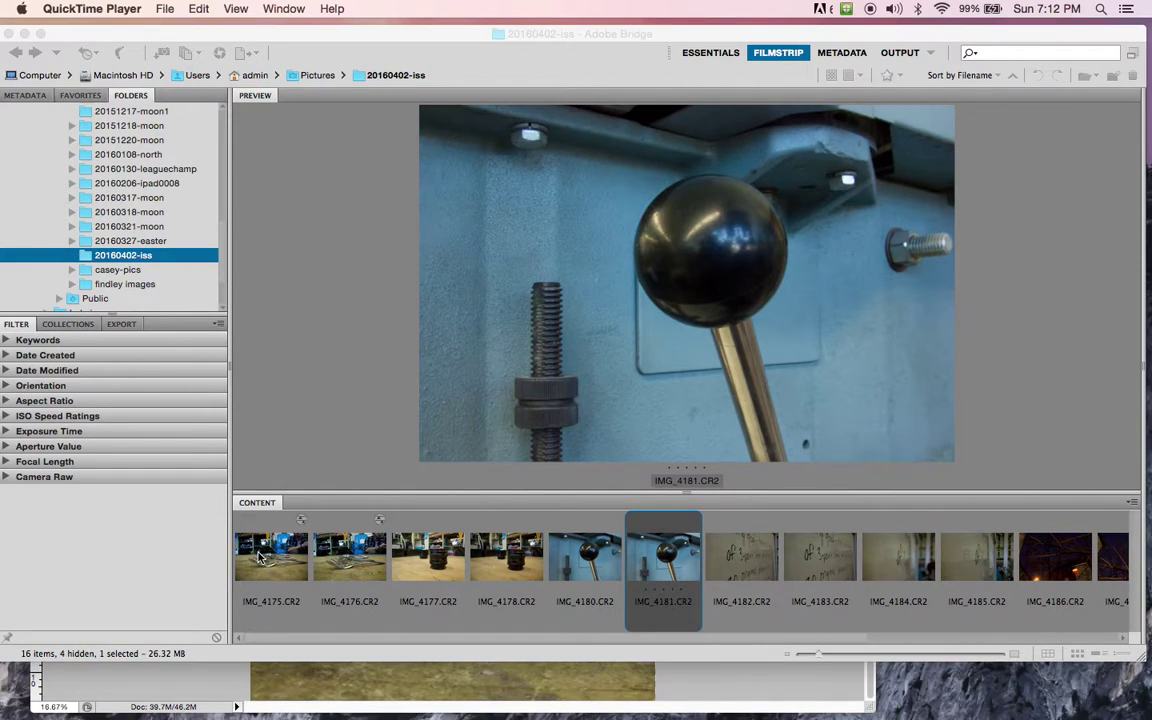
Step: Browse the raw photos in the 20160402-iss folder and compare the near- and far-focus shots in the preview
{"action": "left_click", "coordinate": [250, 483]}
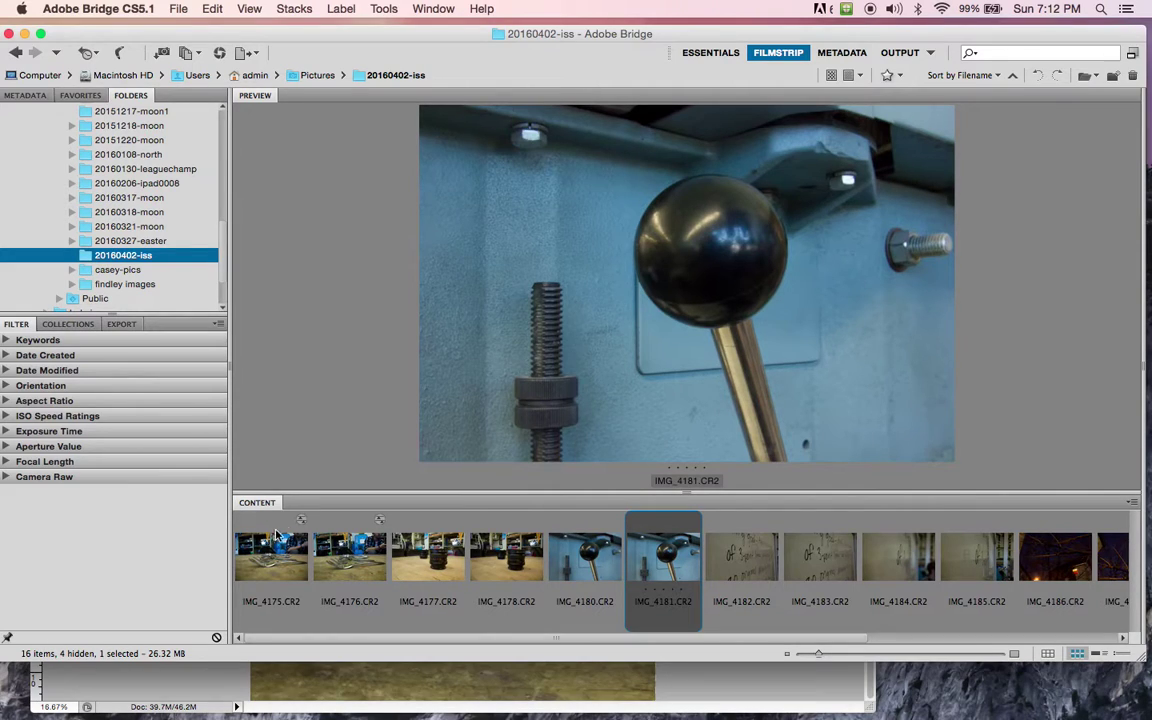
{"action": "left_click", "coordinate": [356, 525]}
{"action": "left_click", "coordinate": [430, 545]}
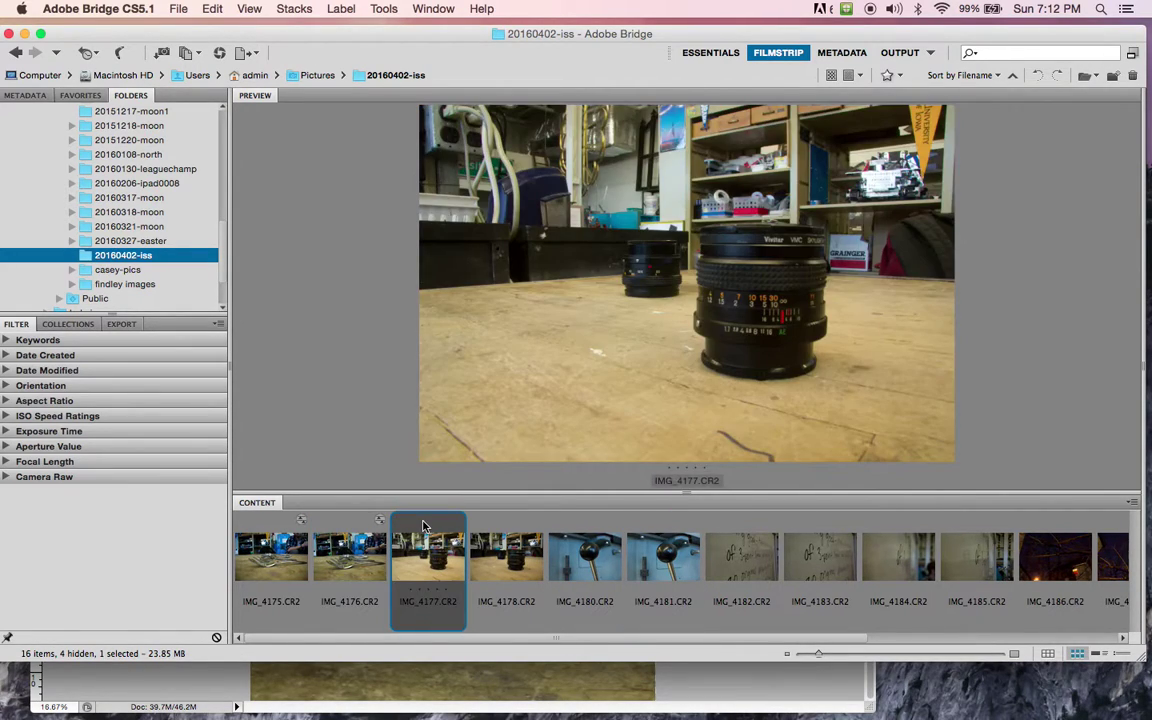
{"action": "left_click", "coordinate": [489, 537]}
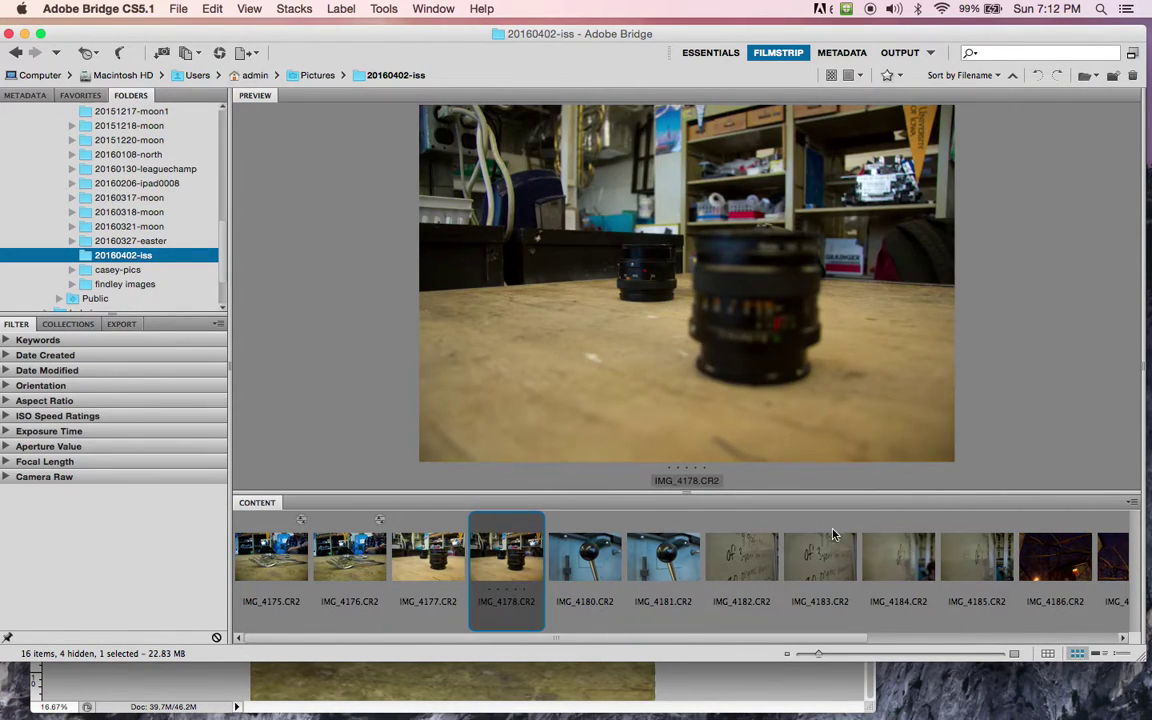
{"action": "left_click", "coordinate": [950, 530]}
{"action": "left_click", "coordinate": [776, 550]}
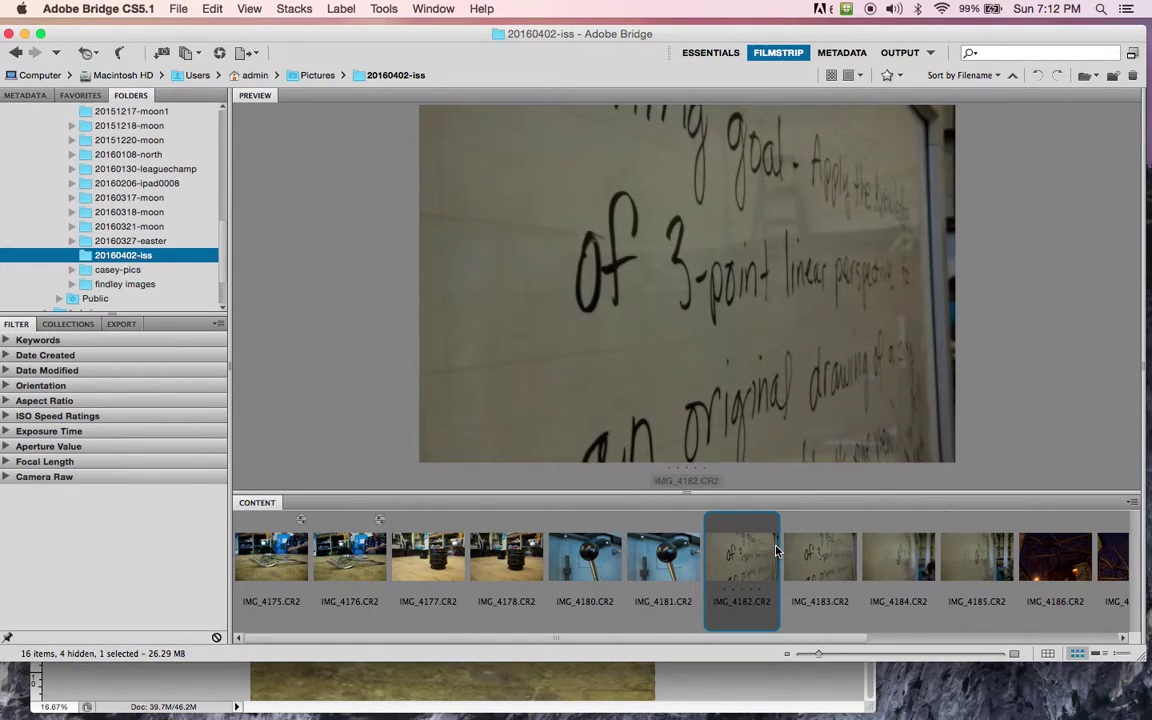
{"action": "left_click", "coordinate": [585, 552]}
{"action": "left_click", "coordinate": [428, 552]}
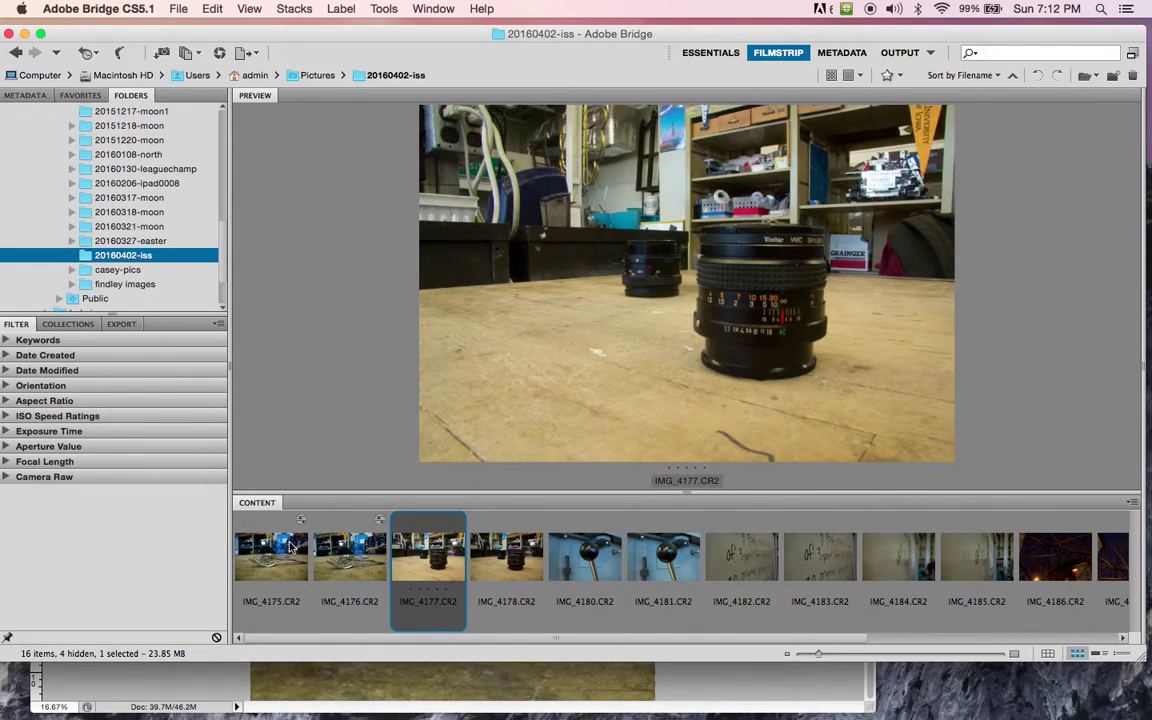
{"action": "left_click", "coordinate": [291, 546]}
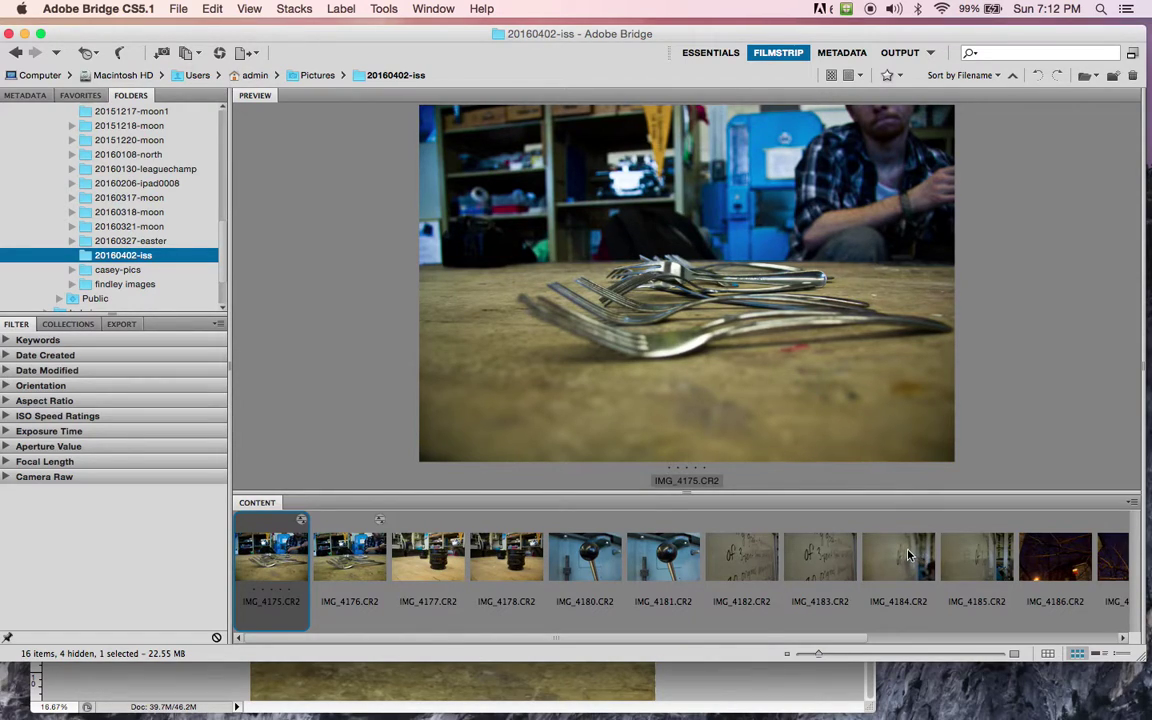
{"action": "left_click", "coordinate": [908, 555]}
Step: Select the non-adjacent photos IMG_4180.CR2, IMG_4182.CR2, IMG_4184.CR2 and IMG_4186.CR2 together
{"action": "left_click", "coordinate": [612, 555]}
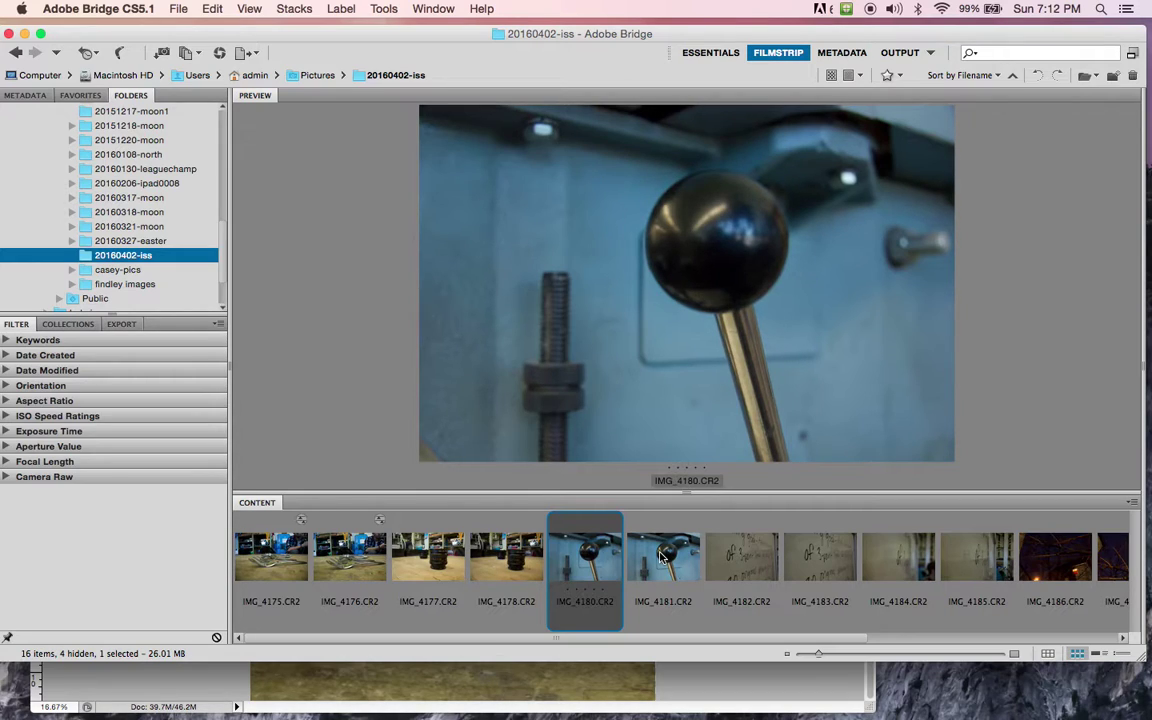
{"action": "left_click", "coordinate": [741, 556]}
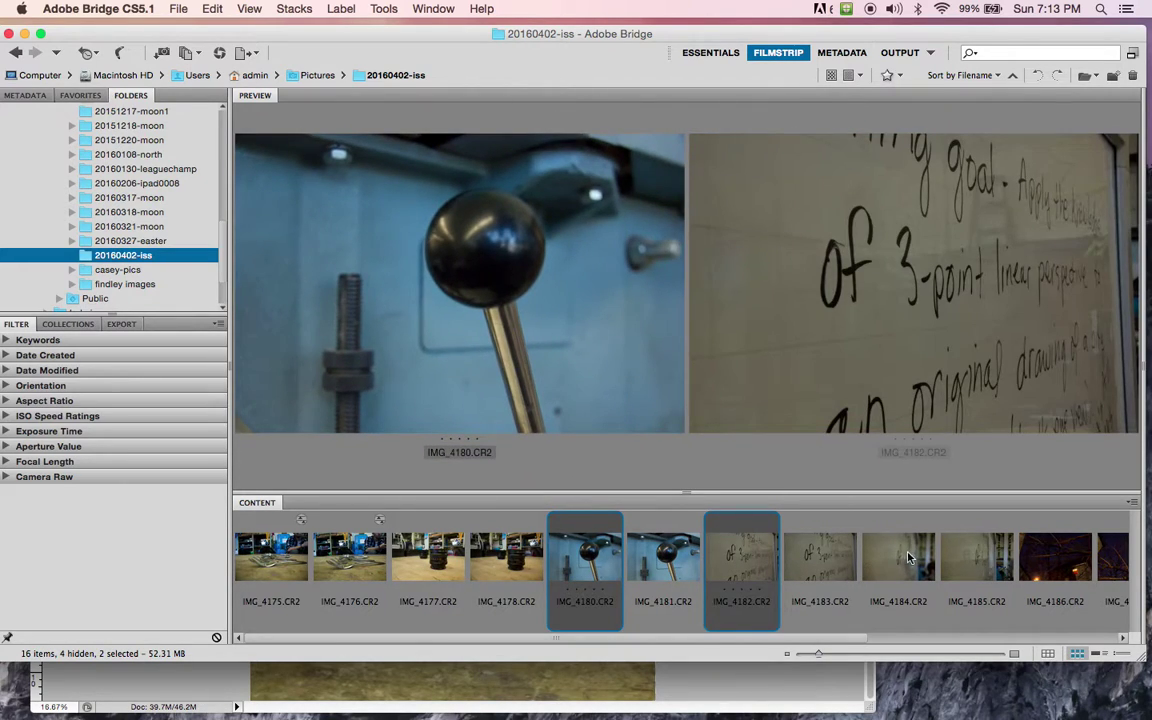
{"action": "left_click", "coordinate": [905, 556], "text": "super"}
{"action": "left_click", "coordinate": [1045, 550], "text": "super"}
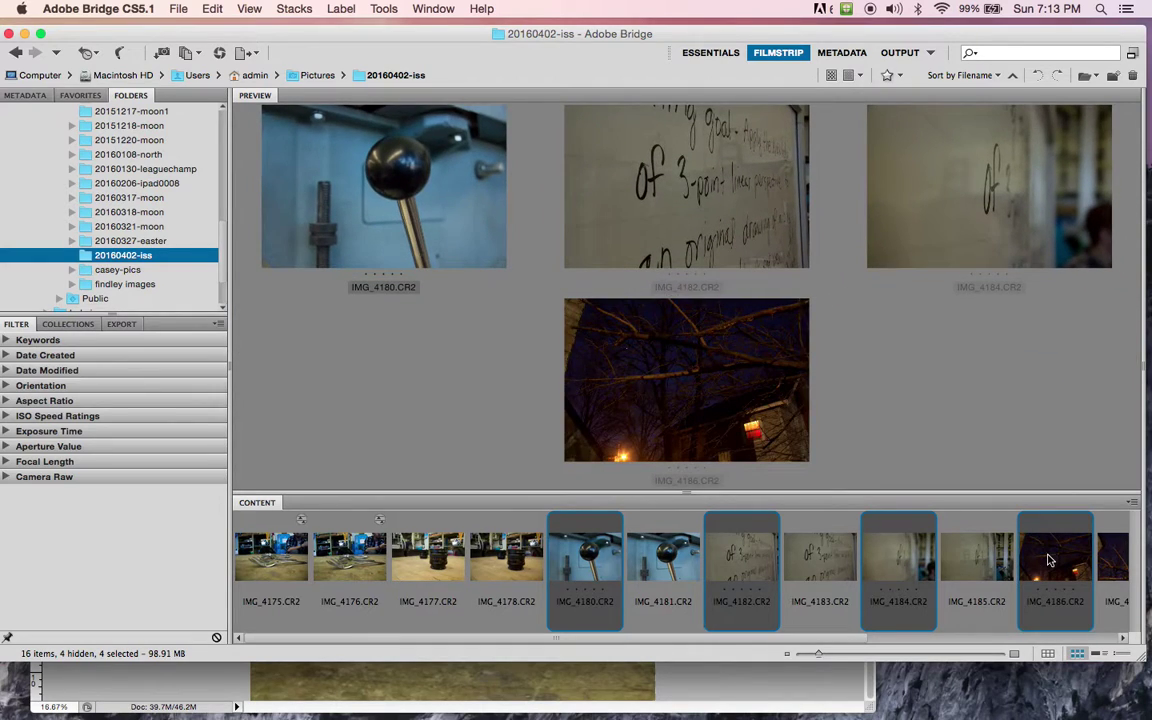
Step: Select the continuous range of photos from IMG_4180.CR2 through IMG_4186.CR2
{"action": "left_click", "coordinate": [571, 567]}
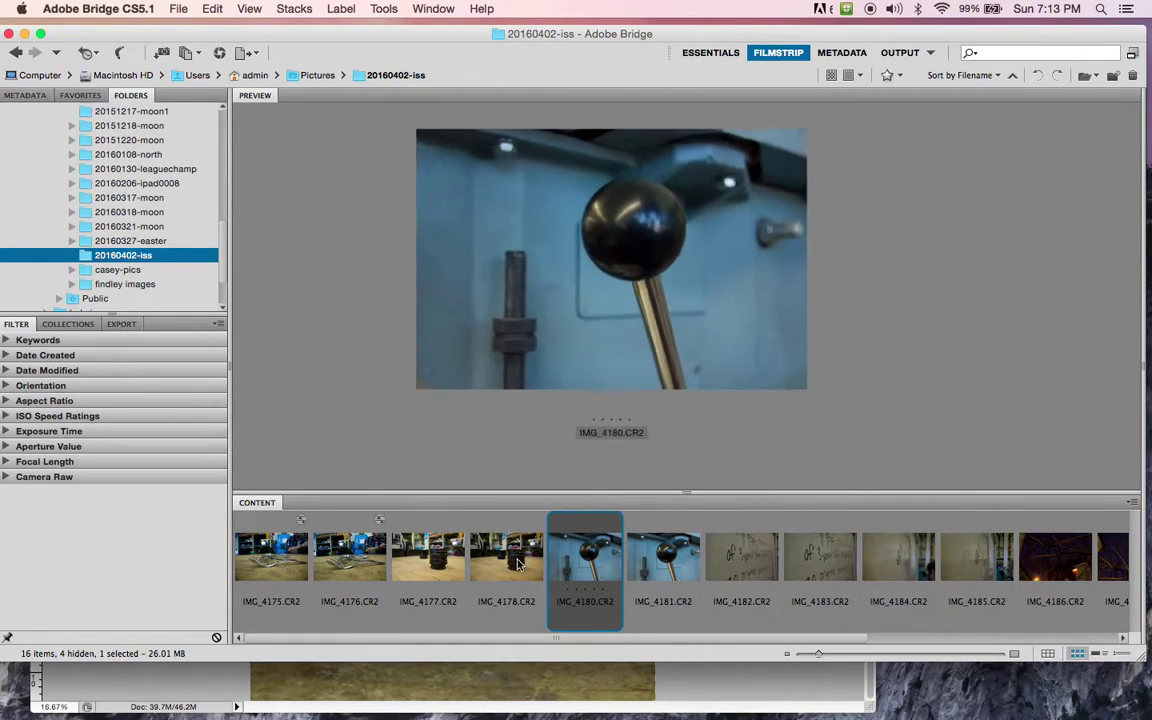
{"action": "left_click", "coordinate": [670, 556], "text": "super"}
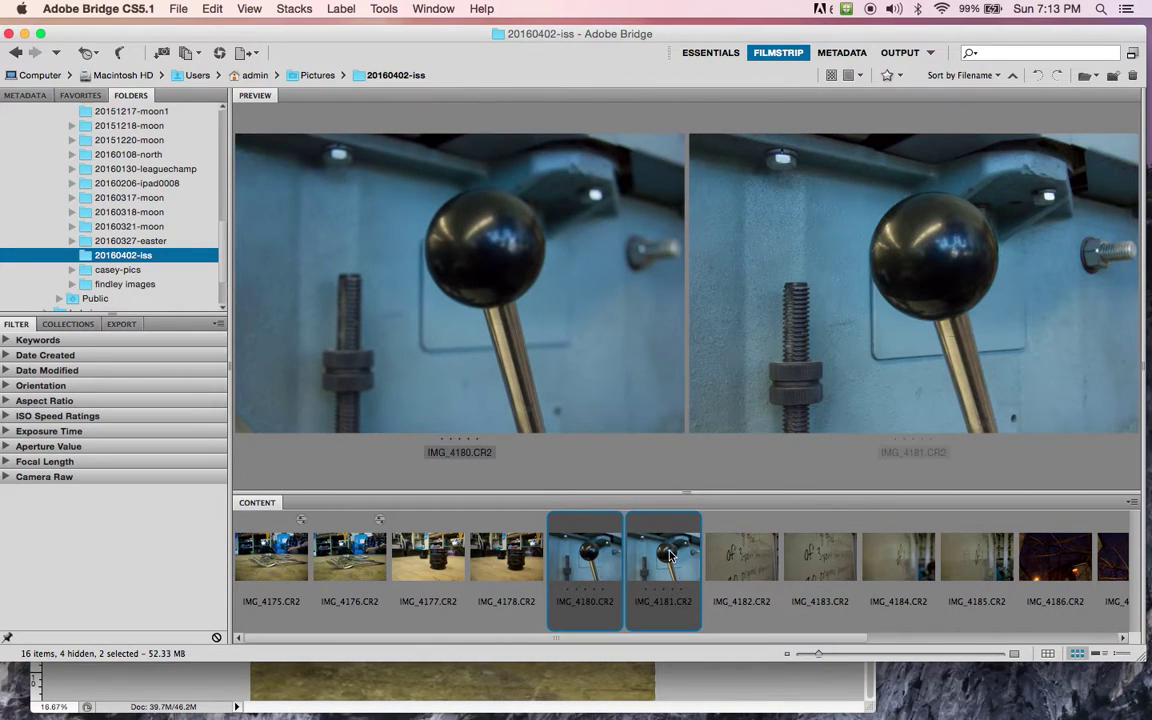
{"action": "left_click", "coordinate": [975, 557], "text": "shift"}
{"action": "left_click", "coordinate": [1073, 557], "text": "shift"}
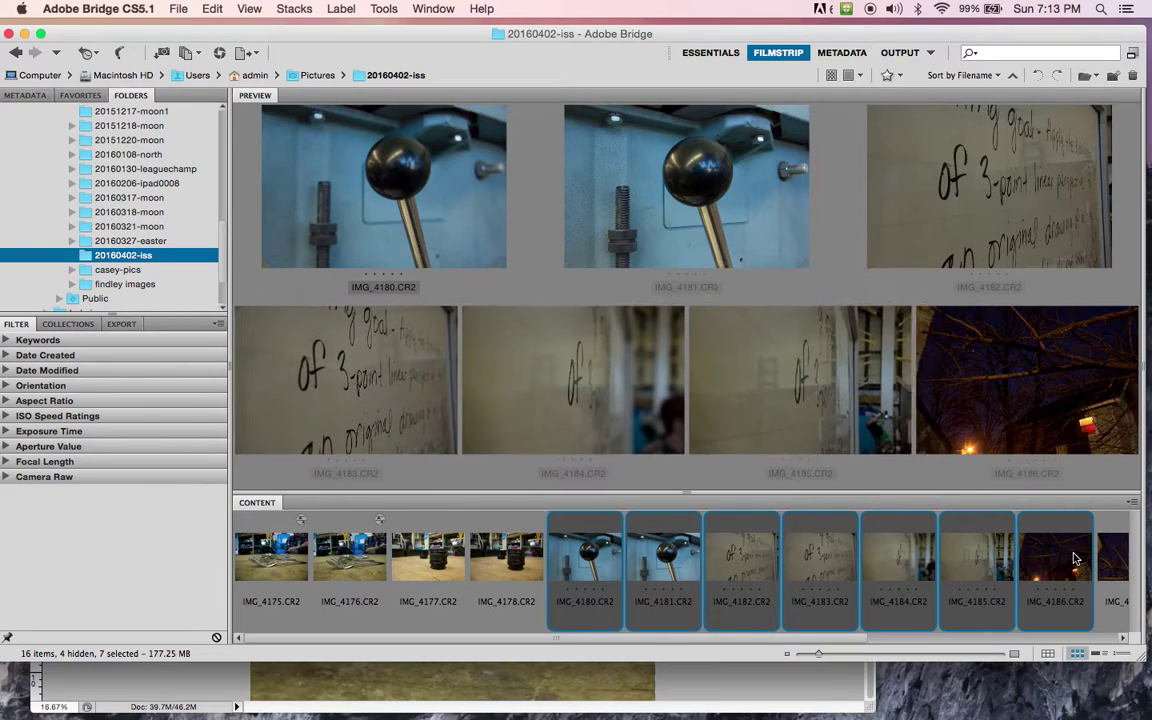
Step: Select IMG_4180.CR2 and IMG_4181.CR2 together and open them in Camera Raw
{"action": "left_click", "coordinate": [523, 545]}
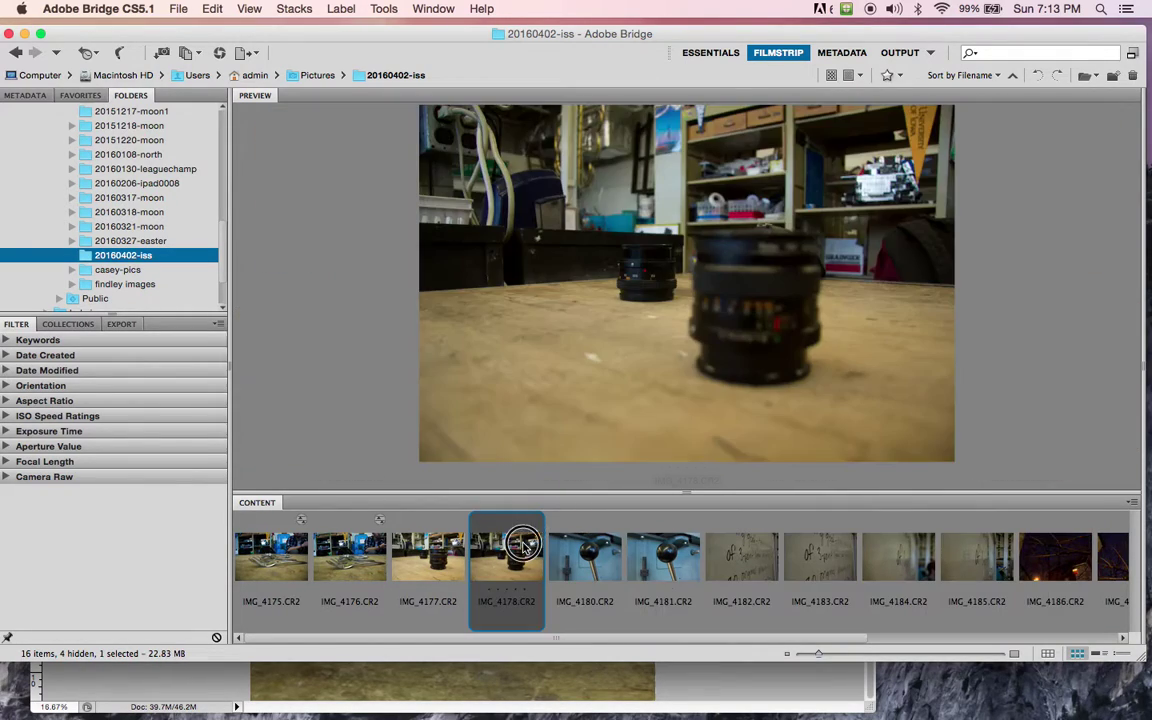
{"action": "left_click", "coordinate": [577, 553]}
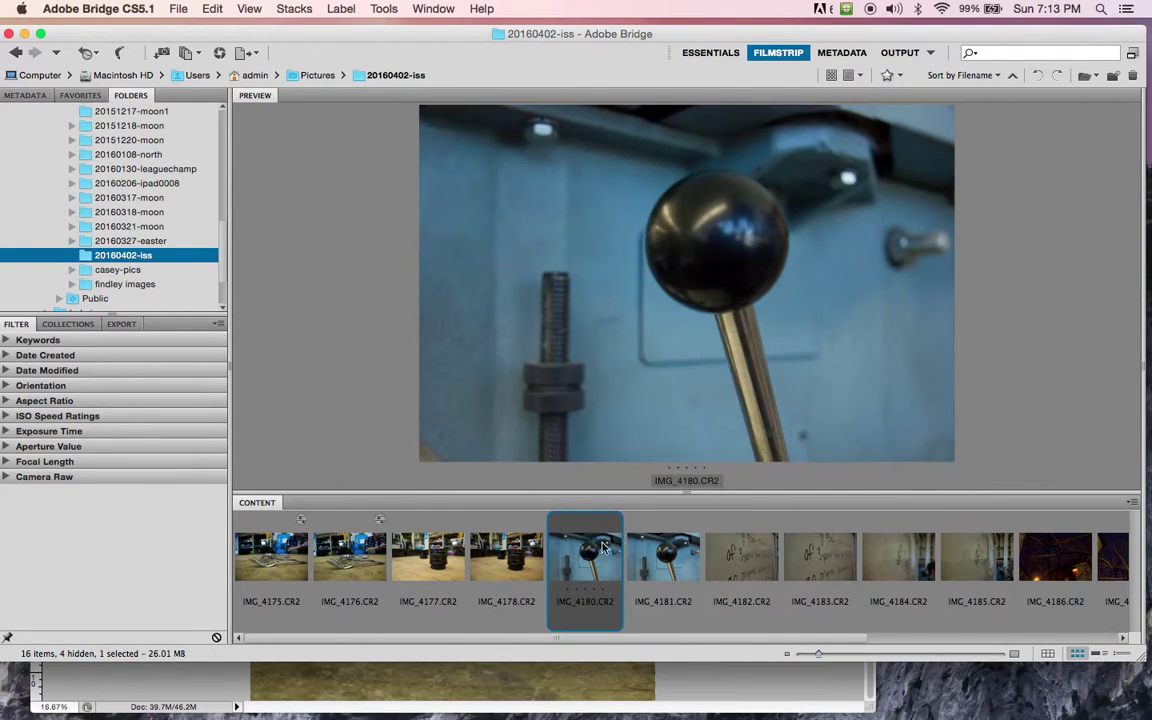
{"action": "left_click", "coordinate": [657, 561], "text": "shift"}
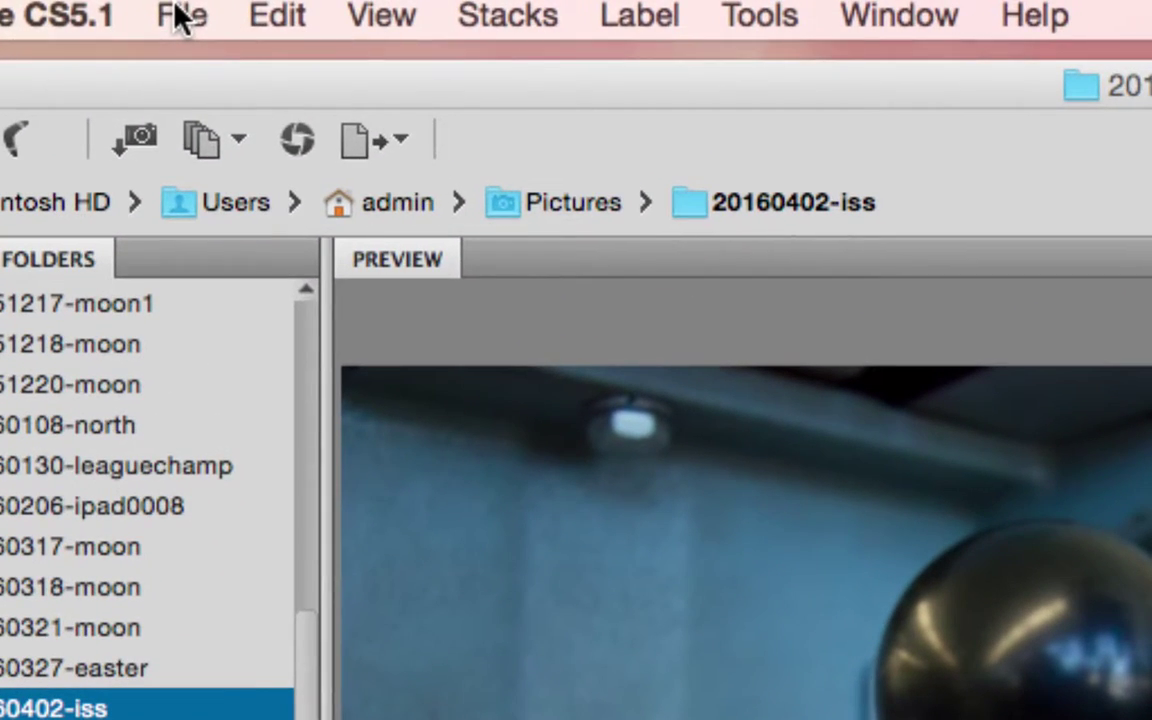
{"action": "left_click", "coordinate": [177, 9]}
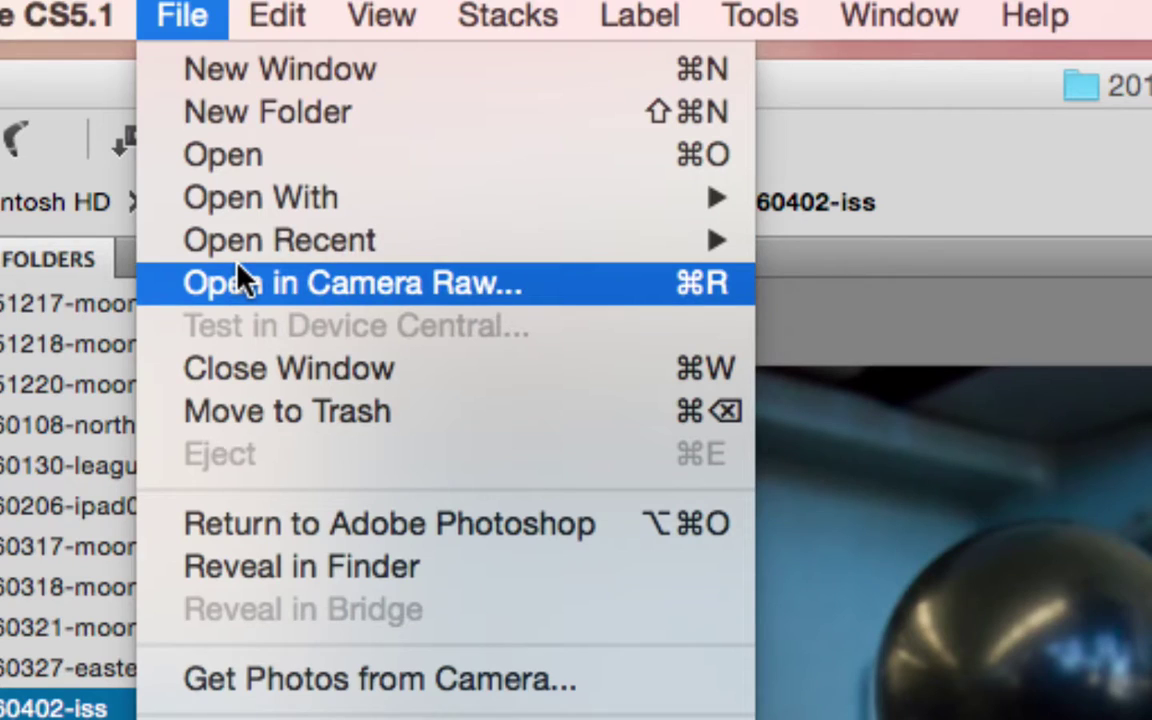
{"action": "left_click", "coordinate": [237, 281]}
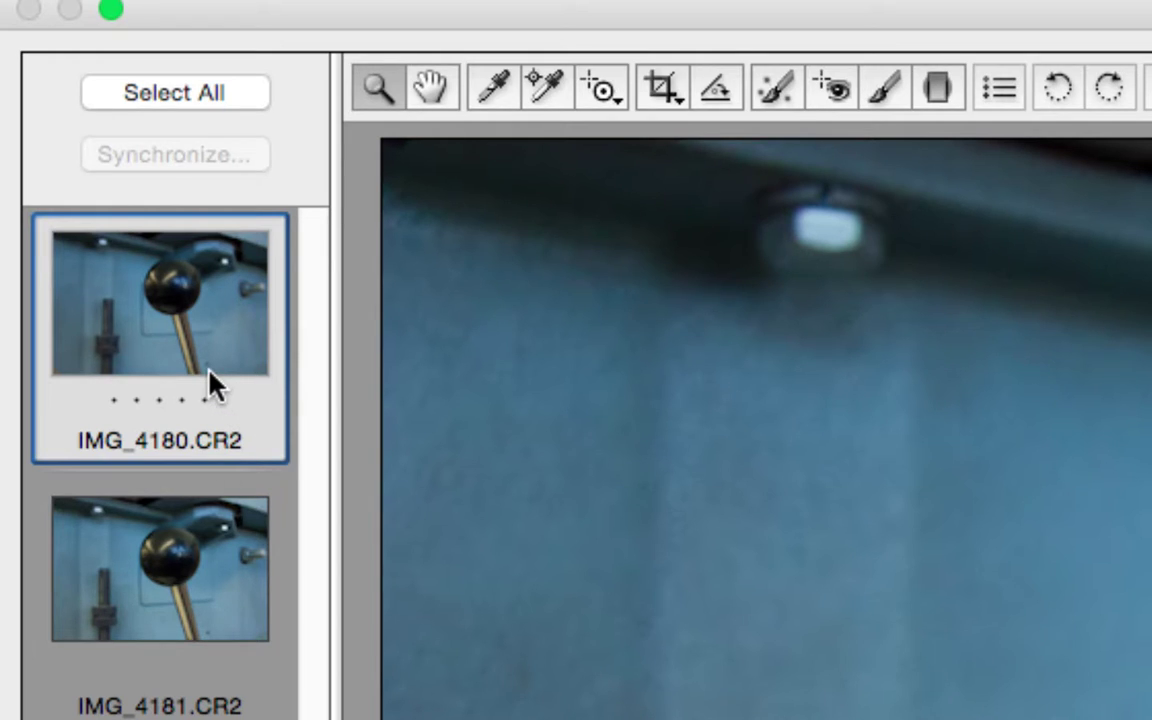
Step: Select both photos in Camera Raw and synchronize the Custom Subset of settings, excluding Spot Removal and Local Adjustments
{"action": "left_click", "coordinate": [165, 100]}
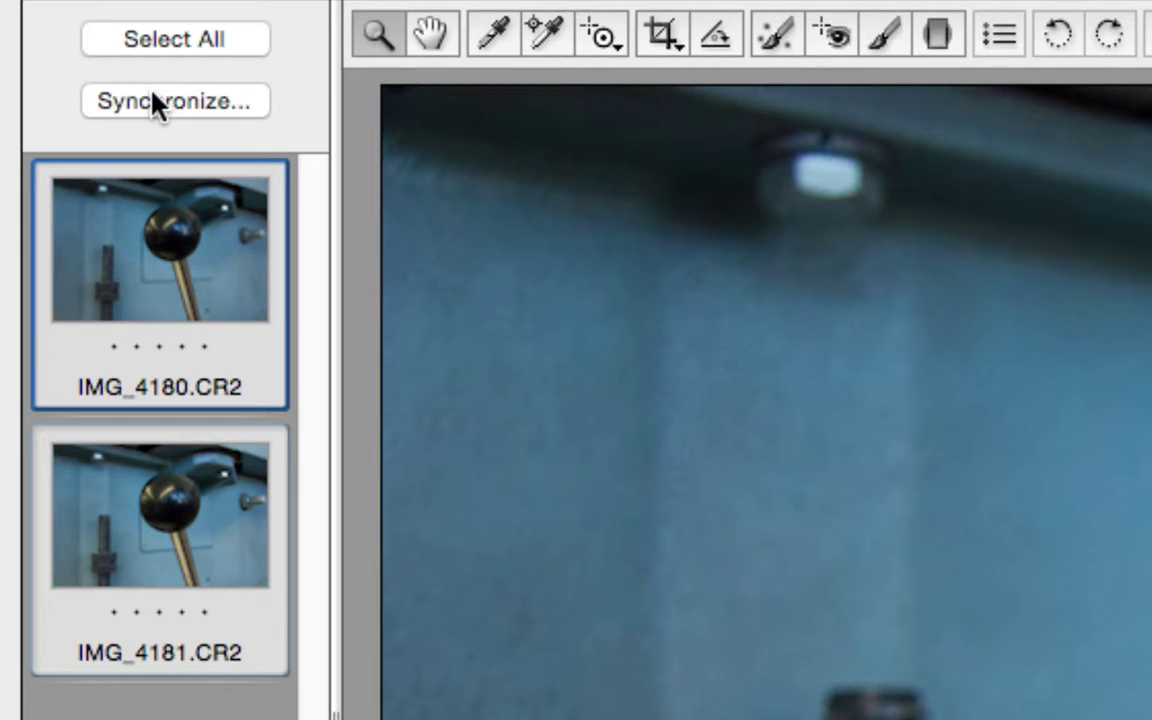
{"action": "left_click", "coordinate": [153, 99]}
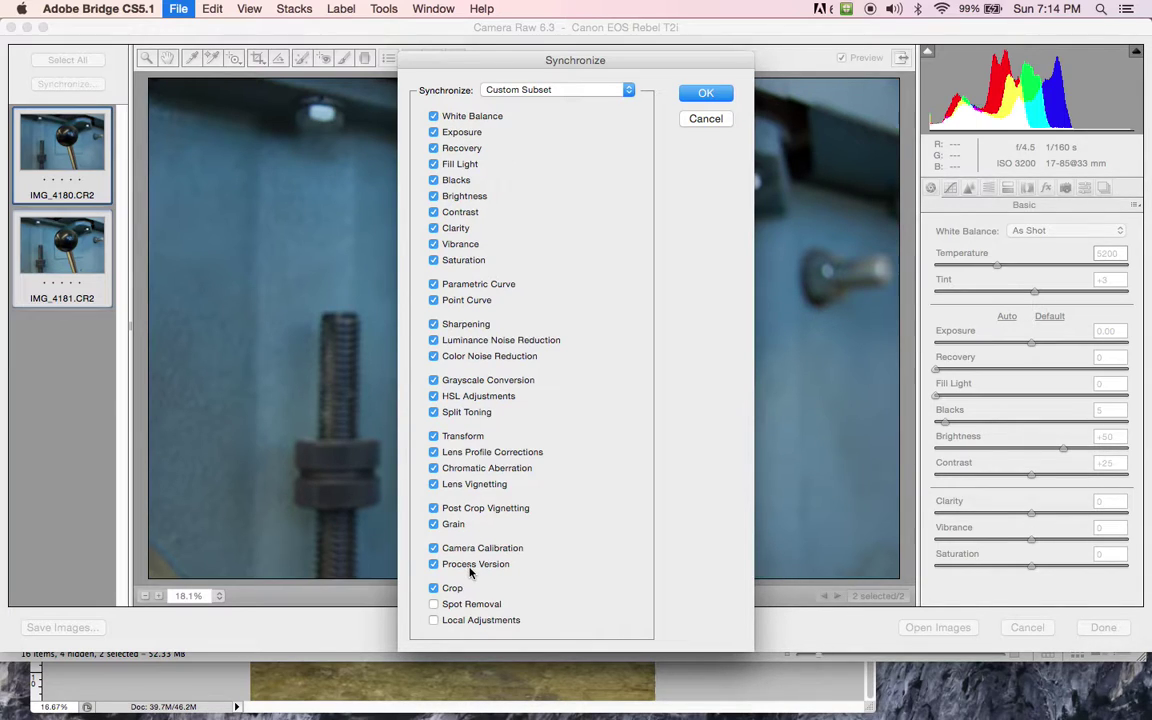
{"action": "left_click", "coordinate": [703, 95]}
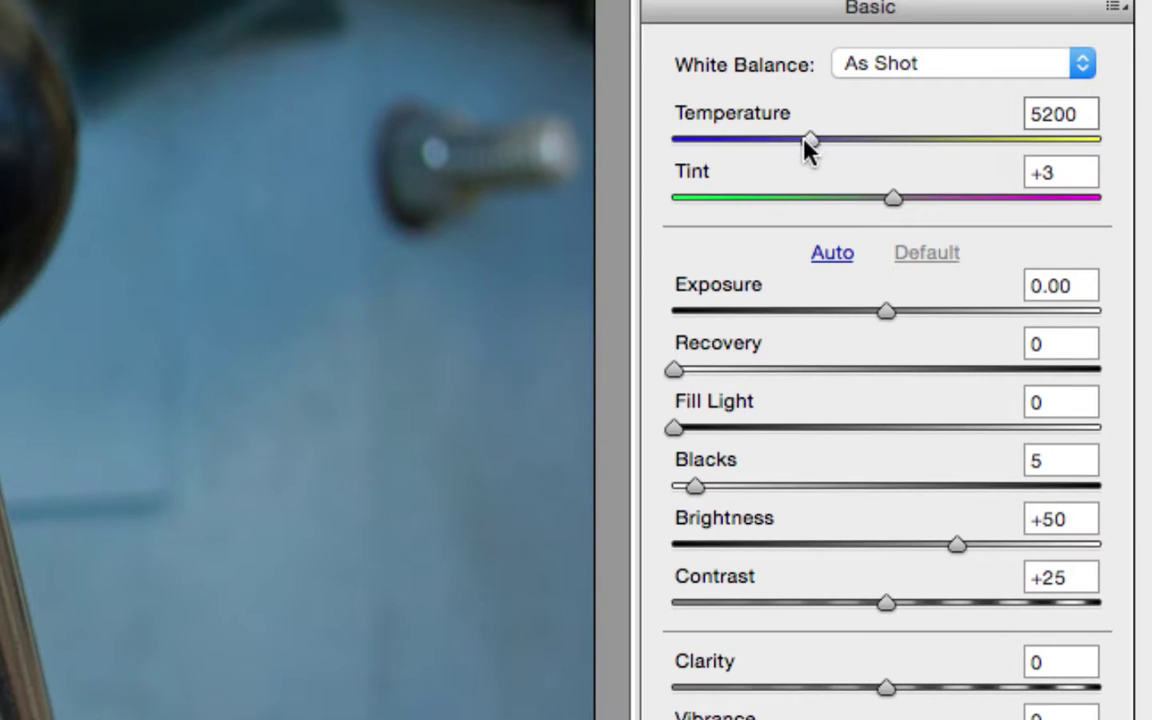
Step: Set Clarity to +65, Contrast to +43, Fill Light to 30 and Temperature to 5200 for both photos
{"action": "left_click_drag", "start_coordinate": [810, 145], "coordinate": [835, 148]}
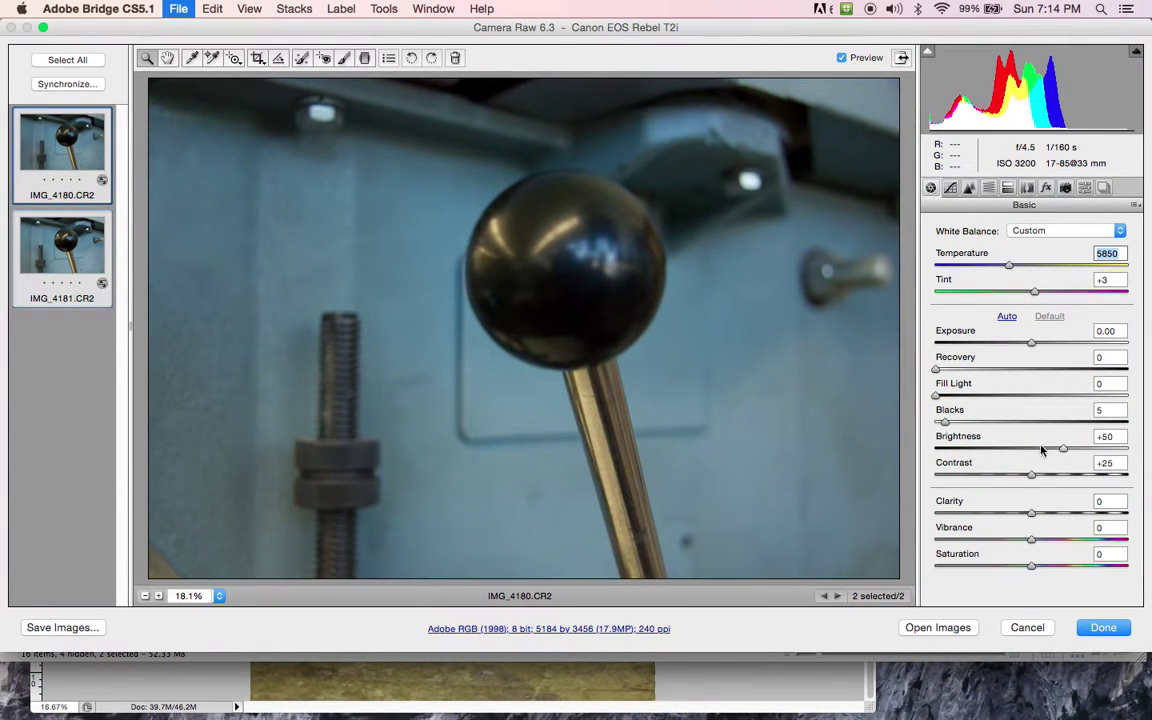
{"action": "left_click", "coordinate": [1094, 514]}
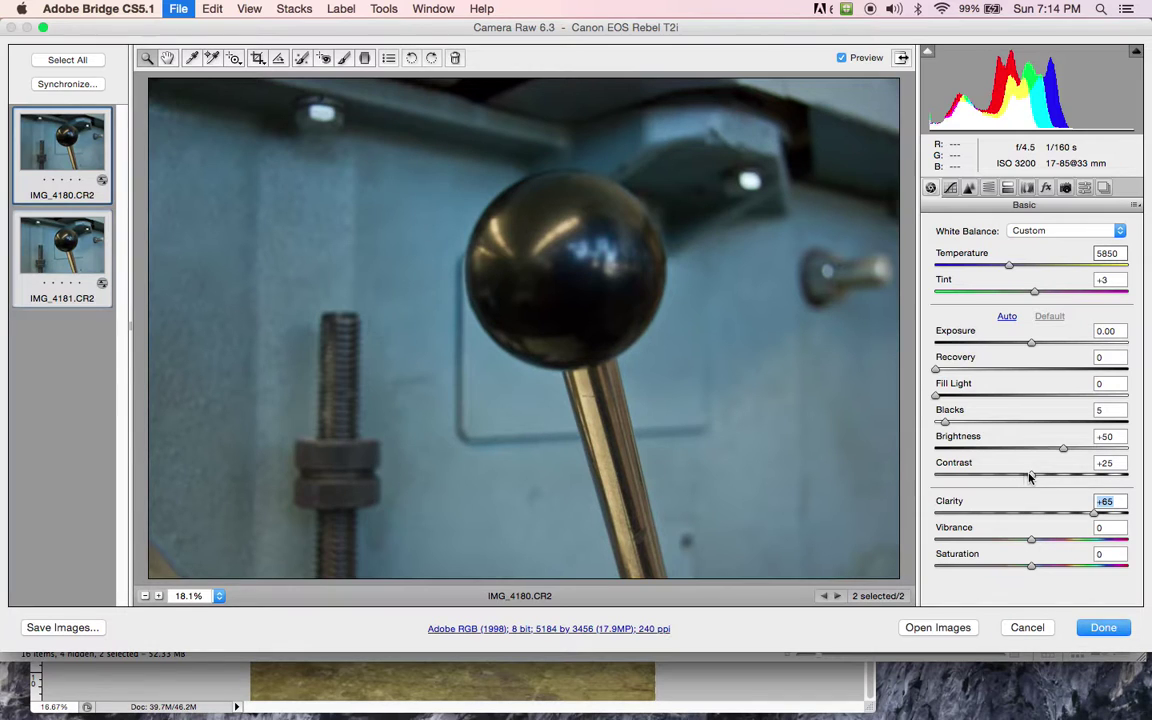
{"action": "left_click_drag", "start_coordinate": [1031, 473], "coordinate": [1054, 478]}
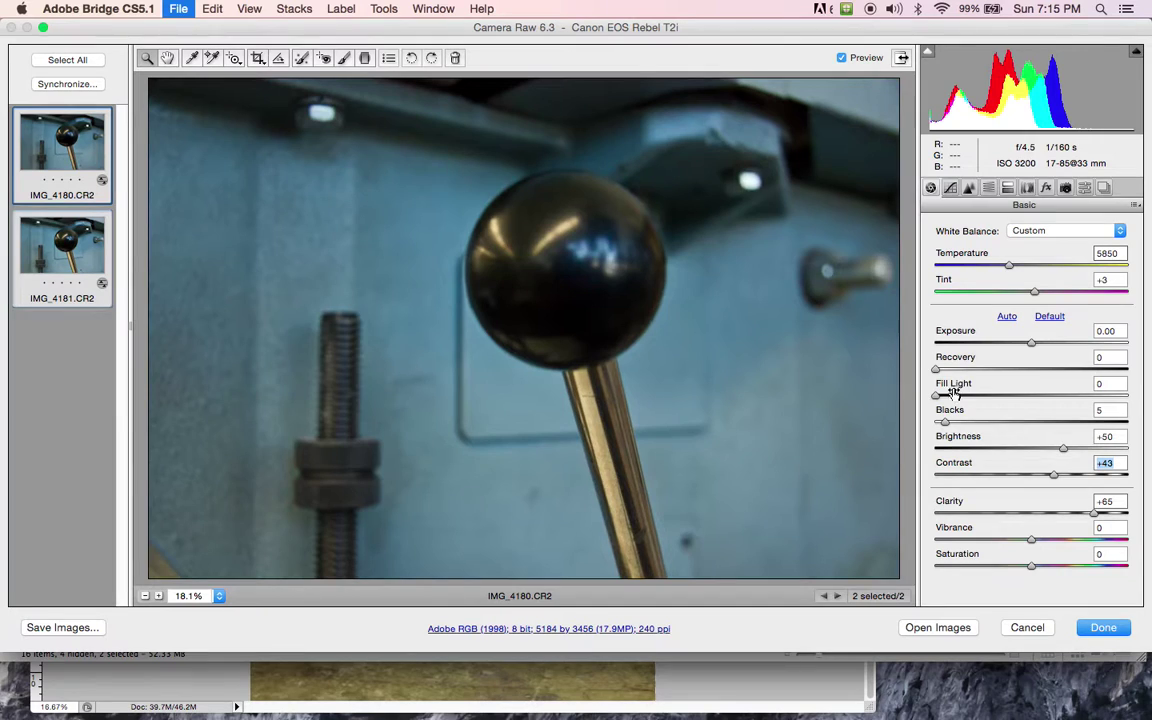
{"action": "left_click_drag", "start_coordinate": [936, 395], "coordinate": [989, 395]}
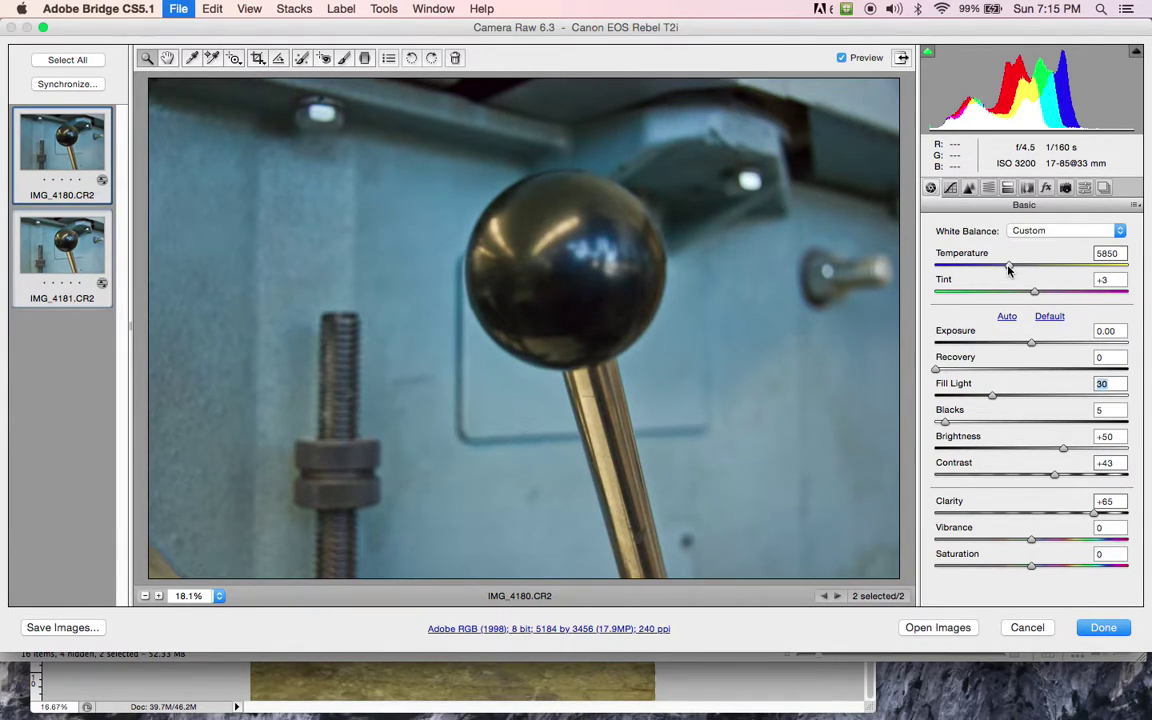
{"action": "left_click_drag", "start_coordinate": [1008, 268], "coordinate": [996, 270]}
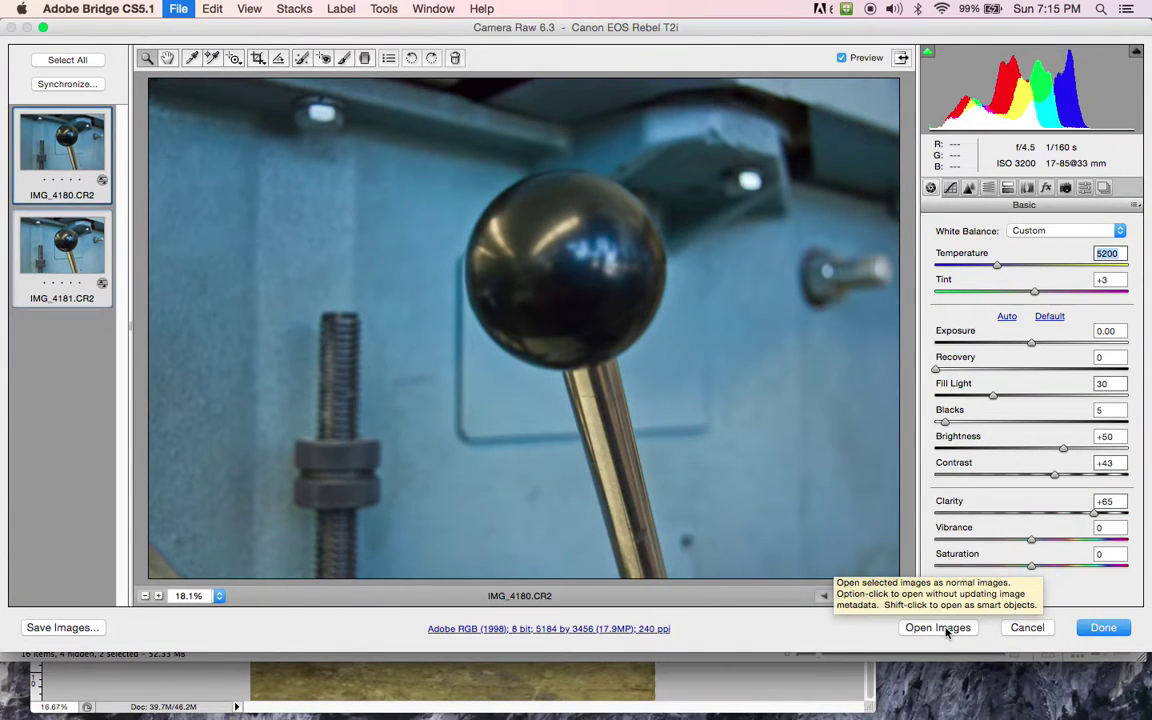
Step: Open both adjusted photos in Photoshop and close the DOF2-butcher.psd document
{"action": "left_click", "coordinate": [946, 628]}
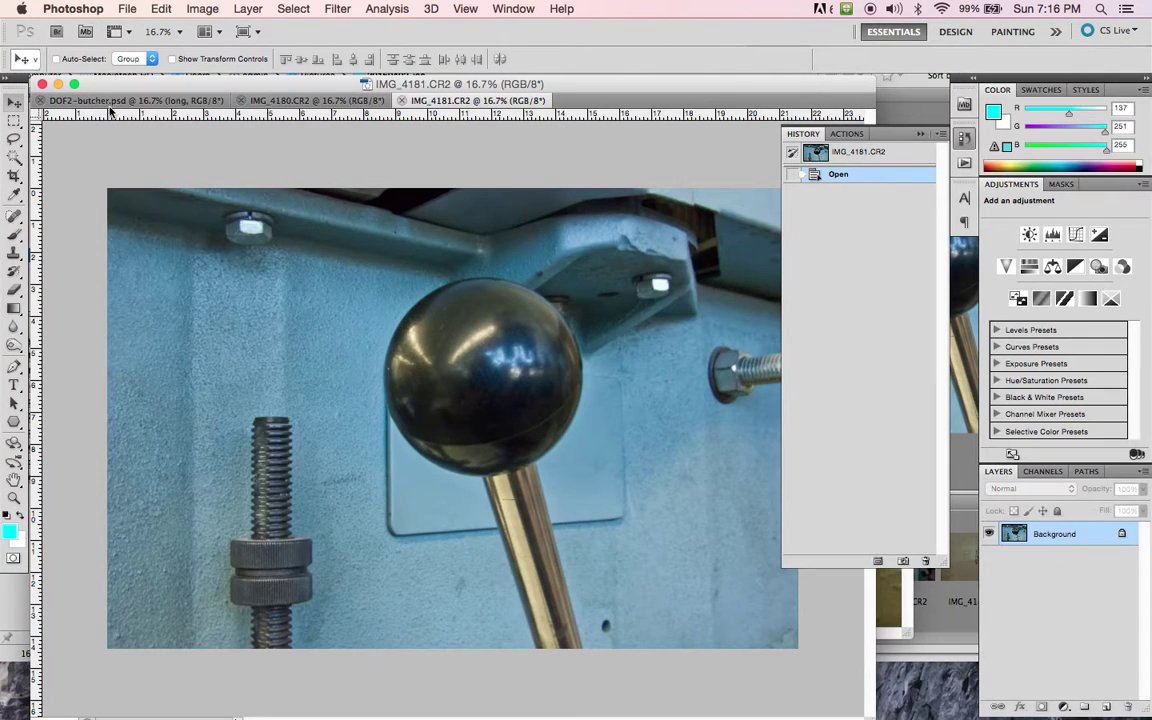
{"action": "left_click", "coordinate": [41, 102]}
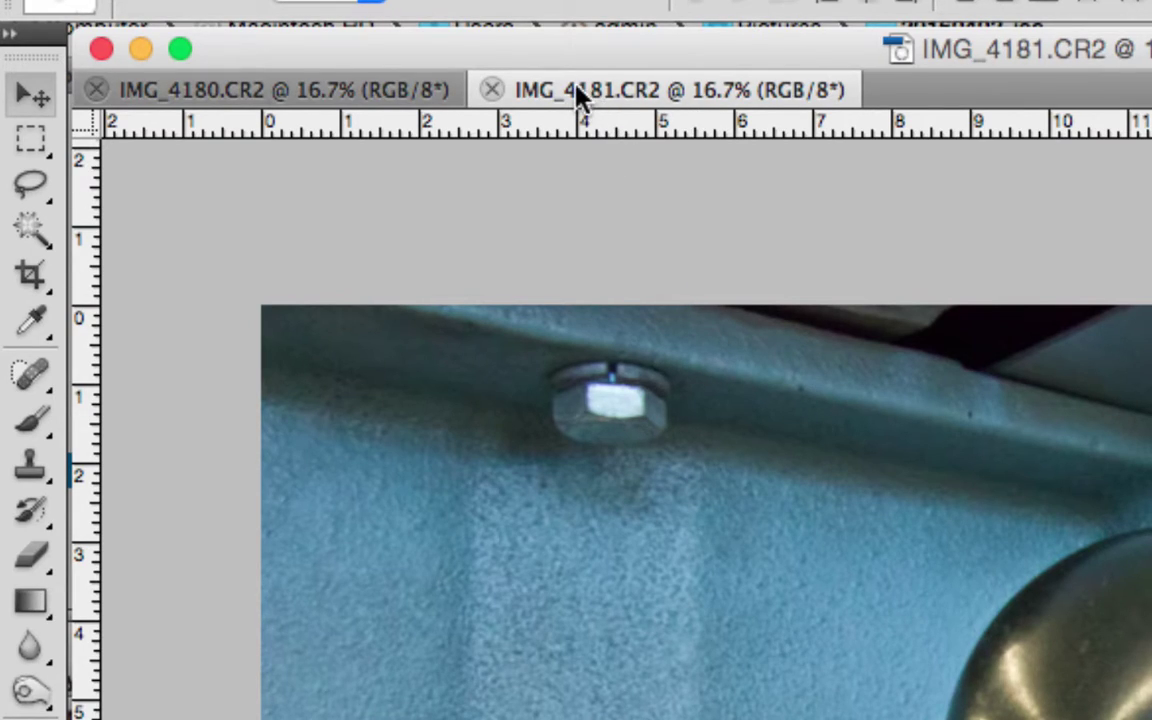
Step: Float the IMG_4181.CR2 window beside IMG_4180.CR2 and use the Move tool to copy its image into IMG_4180.CR2 as a new layer
{"action": "left_click", "coordinate": [30, 98]}
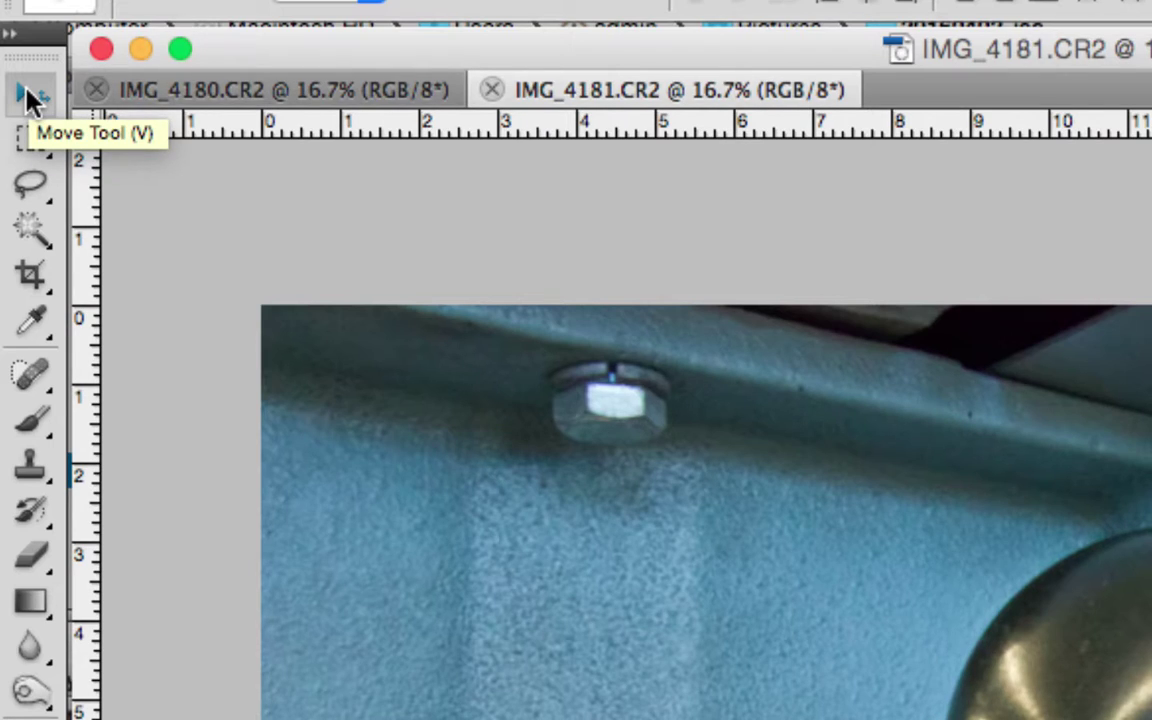
{"action": "left_click_drag", "start_coordinate": [596, 93], "coordinate": [697, 301]}
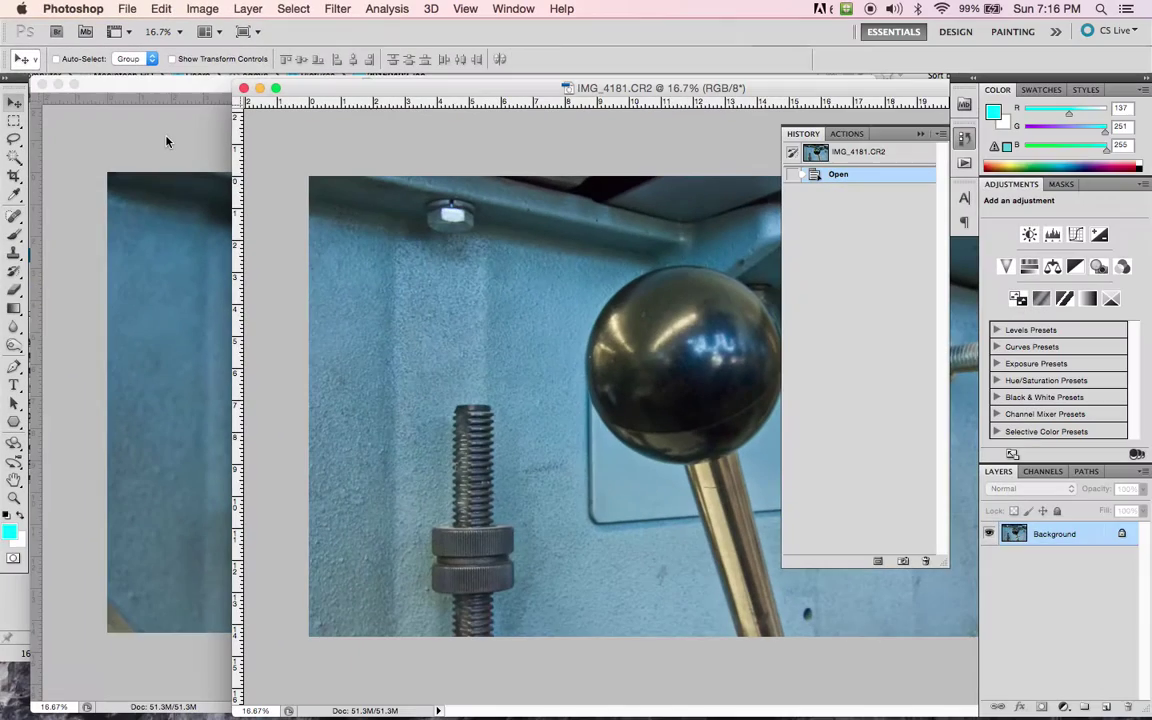
{"action": "left_click", "coordinate": [763, 63]}
{"action": "left_click_drag", "start_coordinate": [312, 90], "coordinate": [432, 118]}
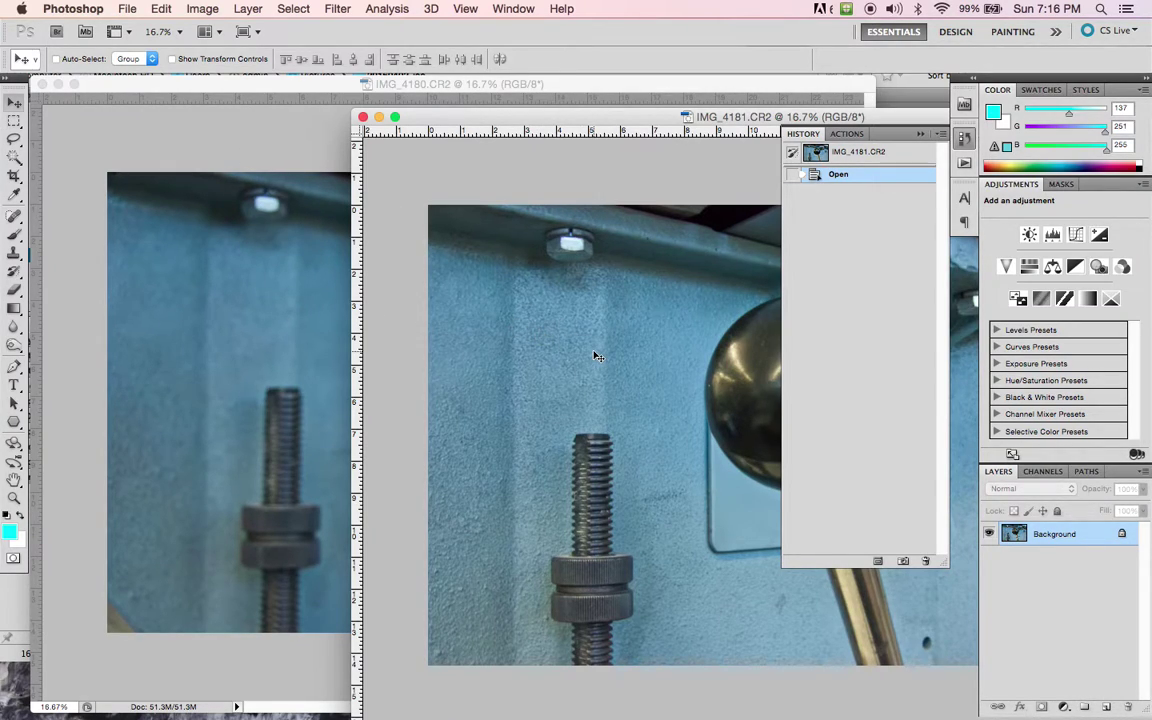
{"action": "left_click_drag", "start_coordinate": [595, 356], "coordinate": [283, 349]}
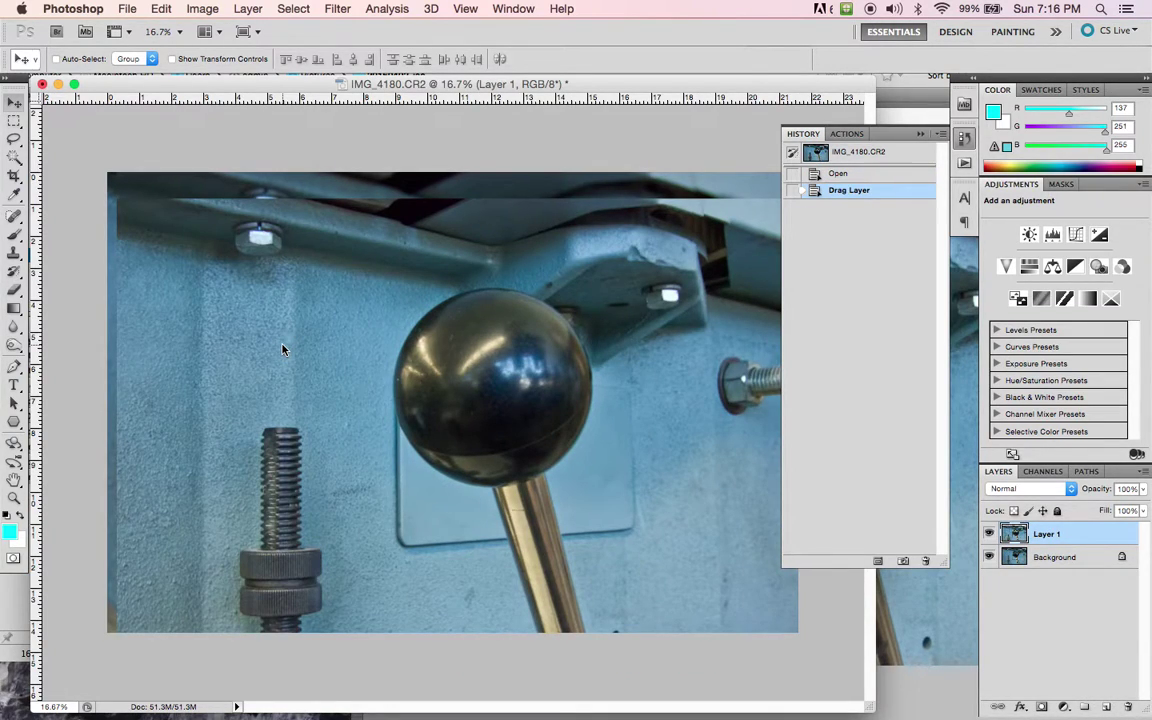
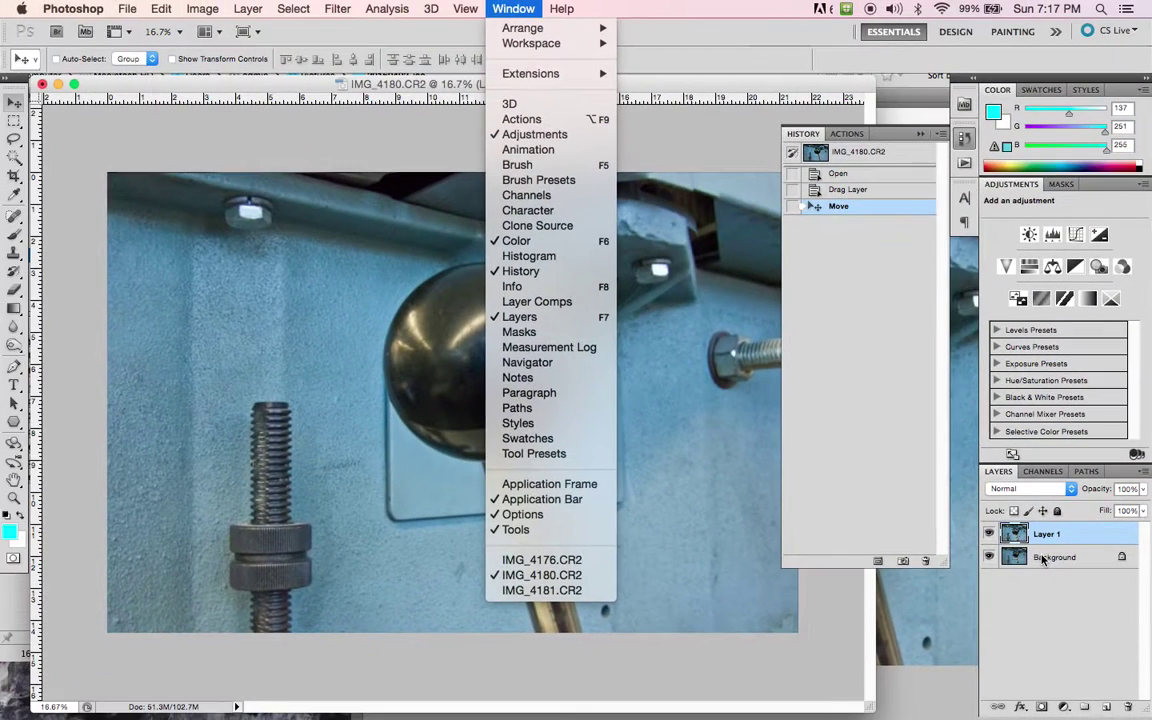
Step: Rename Layer 1 as "long"
{"action": "left_click", "coordinate": [708, 380]}
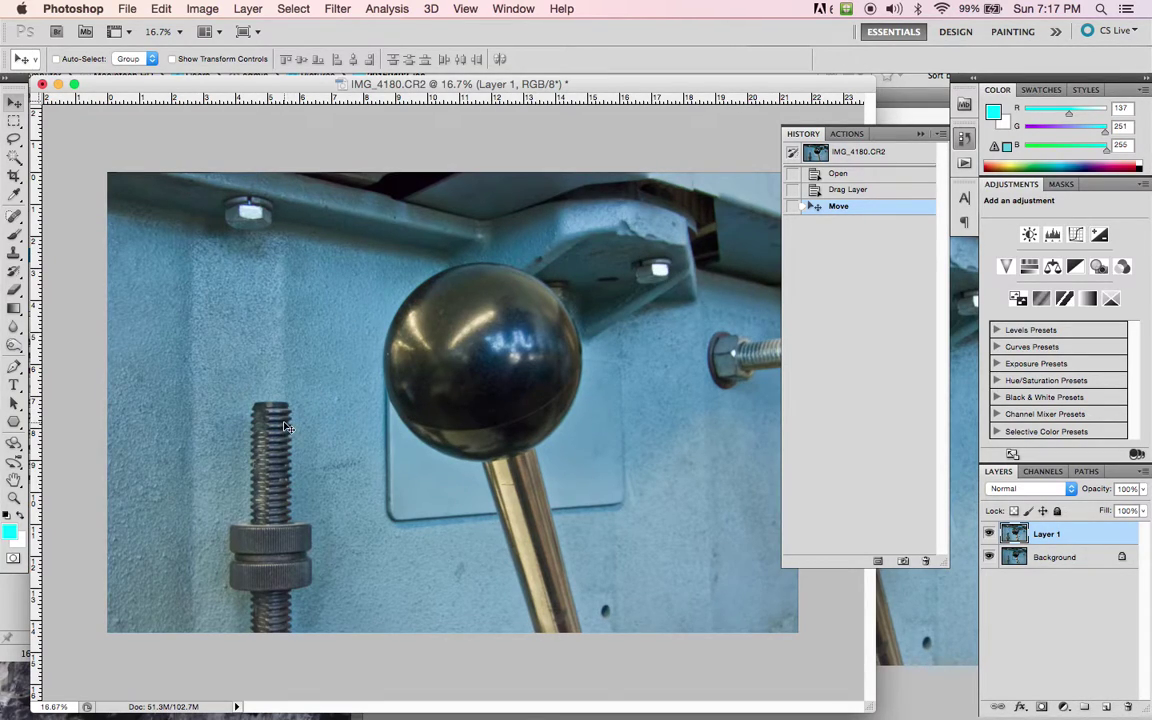
{"action": "left_click", "coordinate": [255, 216]}
{"action": "double_click", "coordinate": [1045, 535]}
{"action": "type", "text": "lo"}
{"action": "key", "text": "Return"}
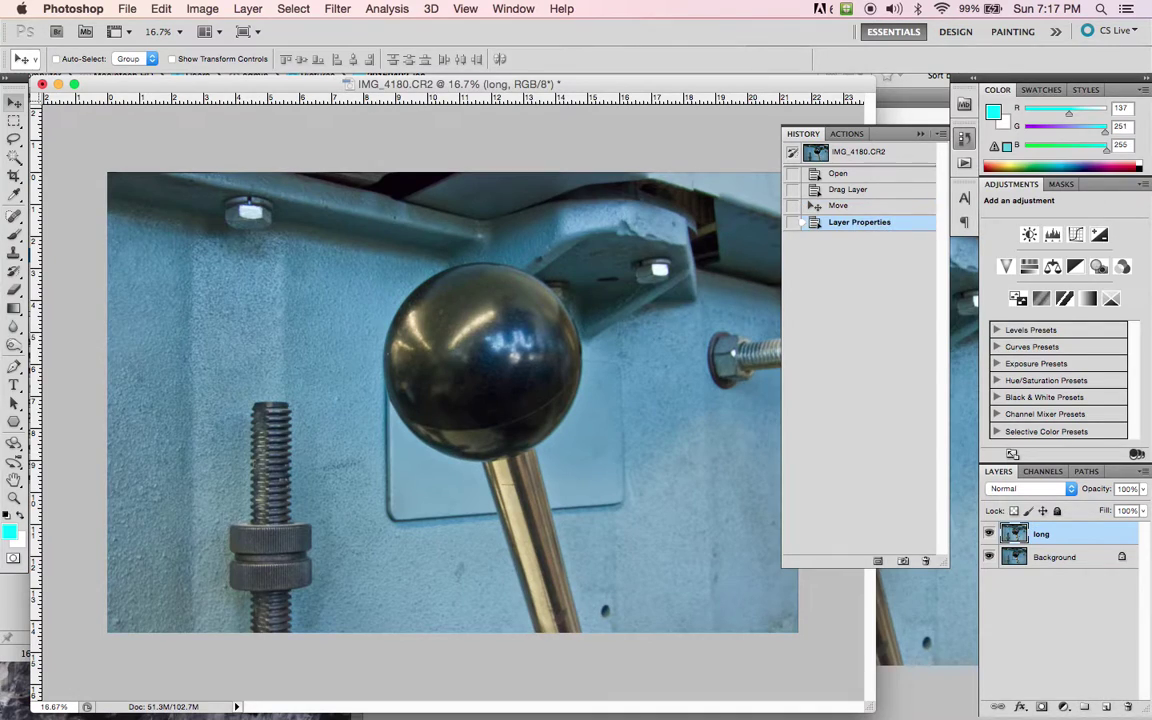
Step: Convert the locked Background into a regular layer named "short"
{"action": "double_click", "coordinate": [1055, 558]}
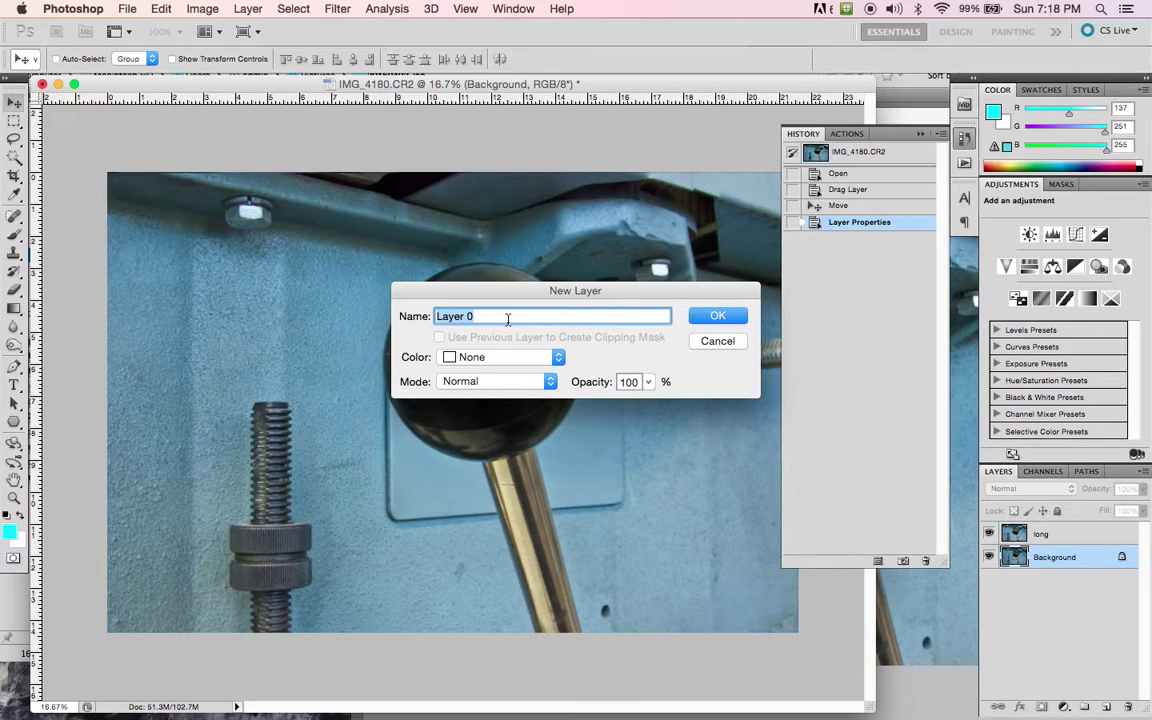
{"action": "type", "text": "short"}
{"action": "left_click", "coordinate": [715, 317]}
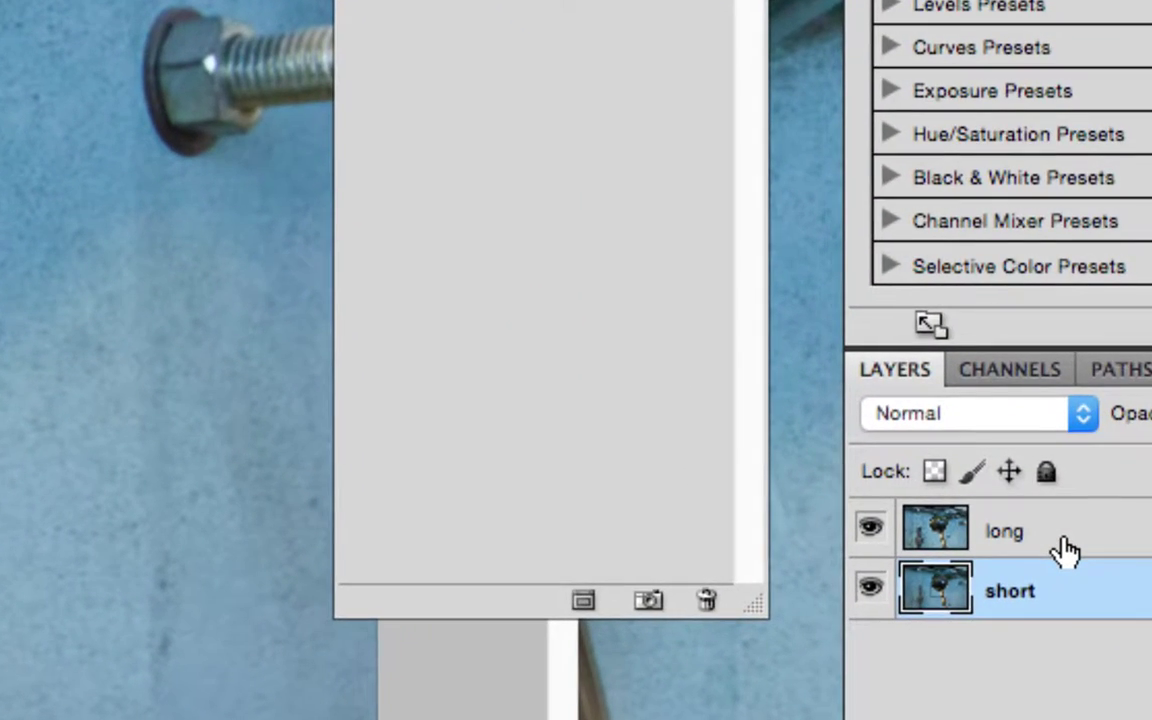
Step: Reduce the "long" layer's opacity to 60% so the "short" layer shows through
{"action": "left_click", "coordinate": [1065, 539]}
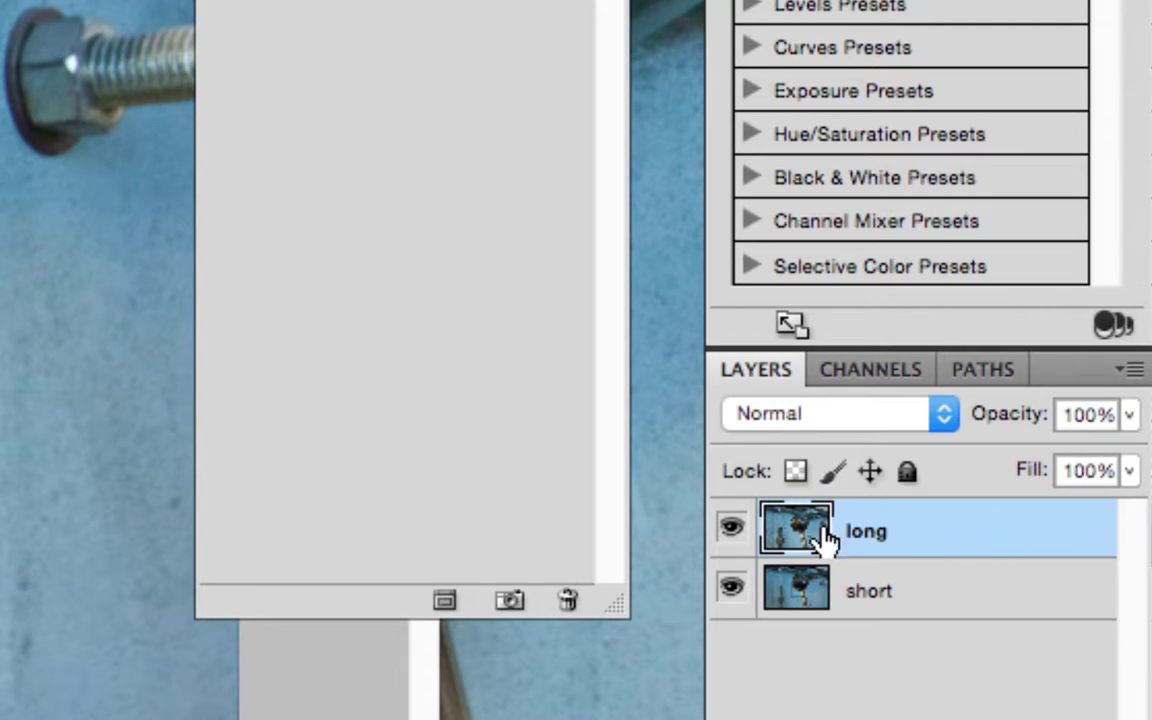
{"action": "left_click", "coordinate": [1132, 416]}
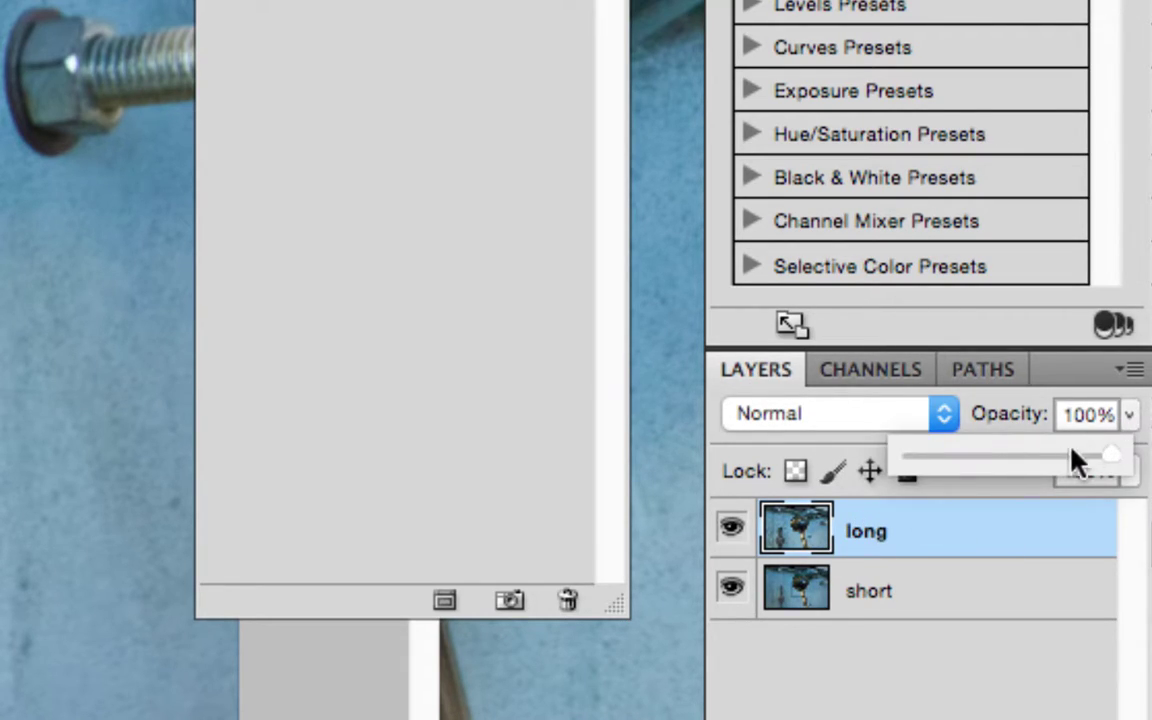
{"action": "left_click", "coordinate": [1036, 458]}
{"action": "left_click_drag", "start_coordinate": [1036, 462], "coordinate": [1032, 466]}
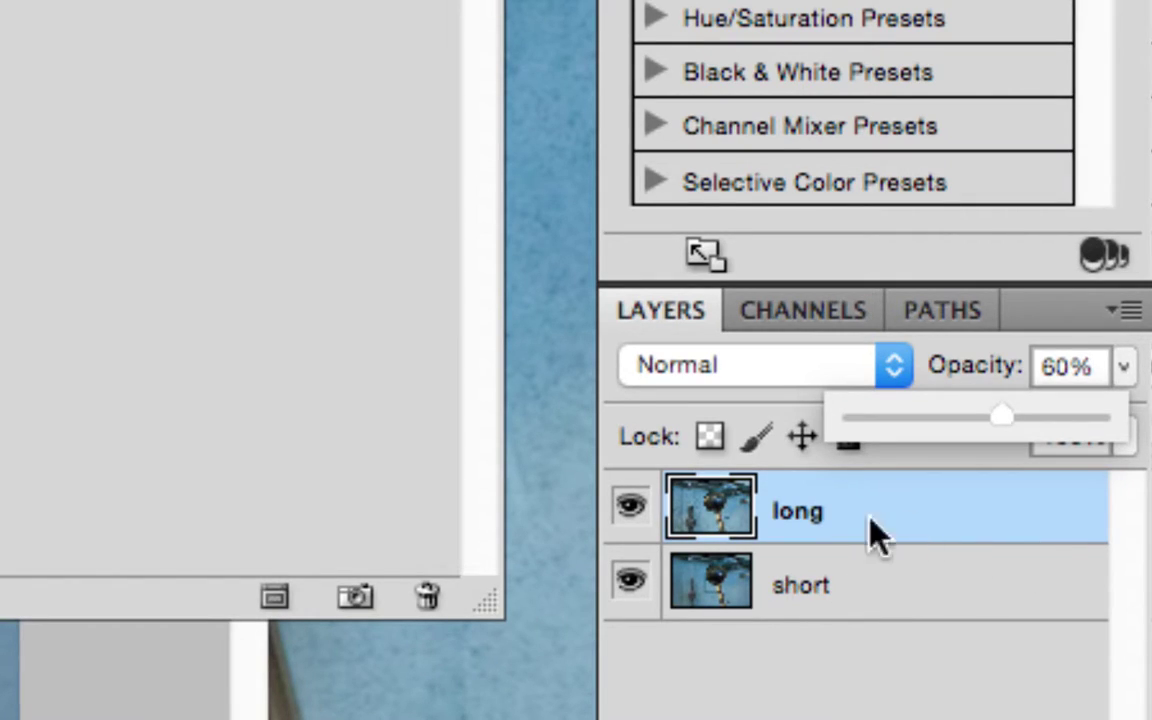
Step: Auto-align the "long" and "short" layers using the Auto projection
{"action": "left_click", "coordinate": [820, 605], "text": "shift"}
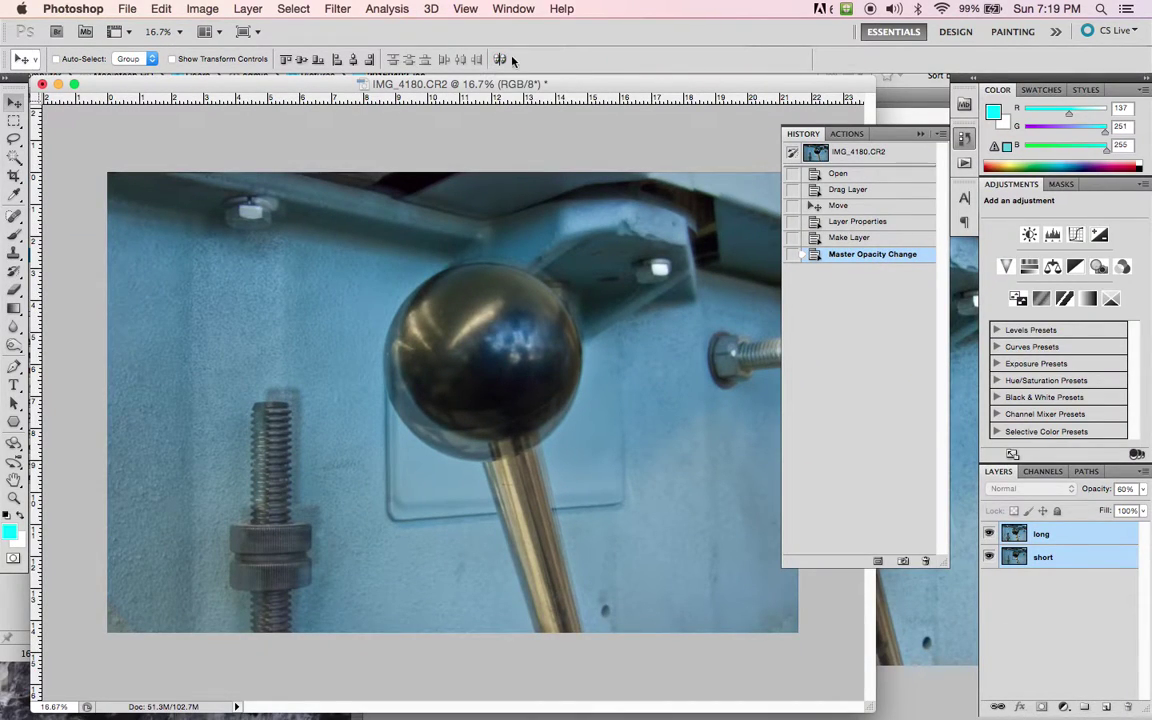
{"action": "left_click", "coordinate": [499, 60]}
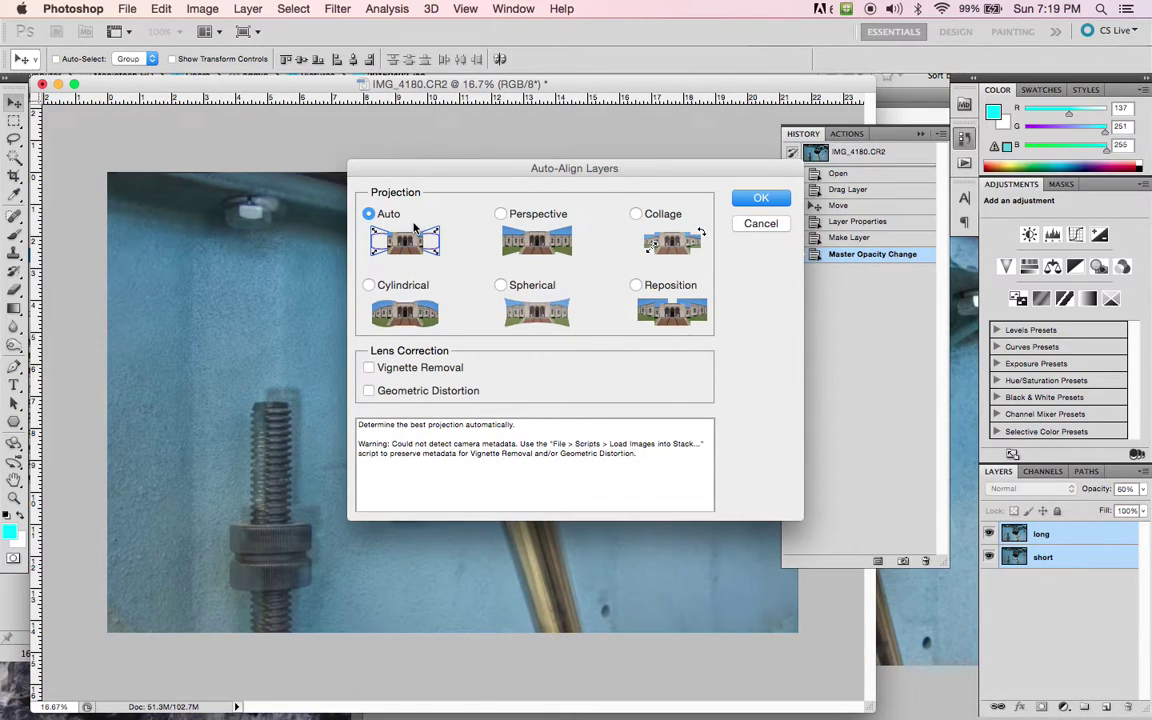
{"action": "left_click", "coordinate": [762, 198]}
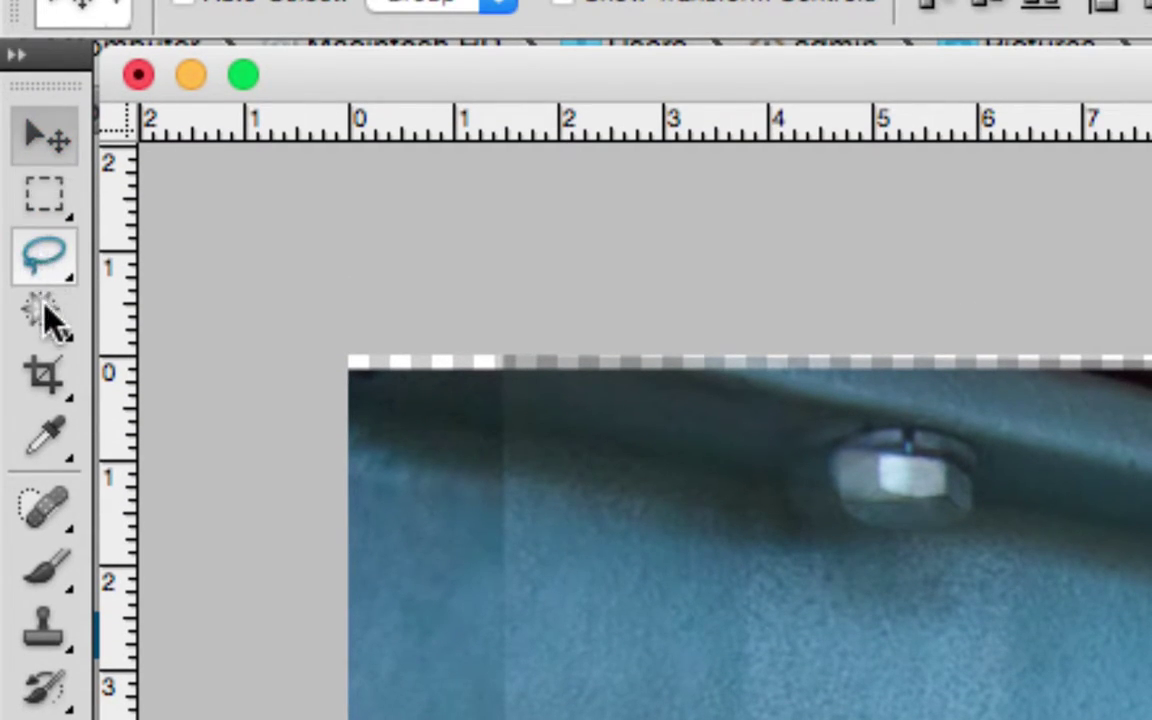
Step: Crop the aligned layers to 7 in by 5 in around the ball handle and threaded bolt, excluding the uneven edges
{"action": "left_click", "coordinate": [62, 400]}
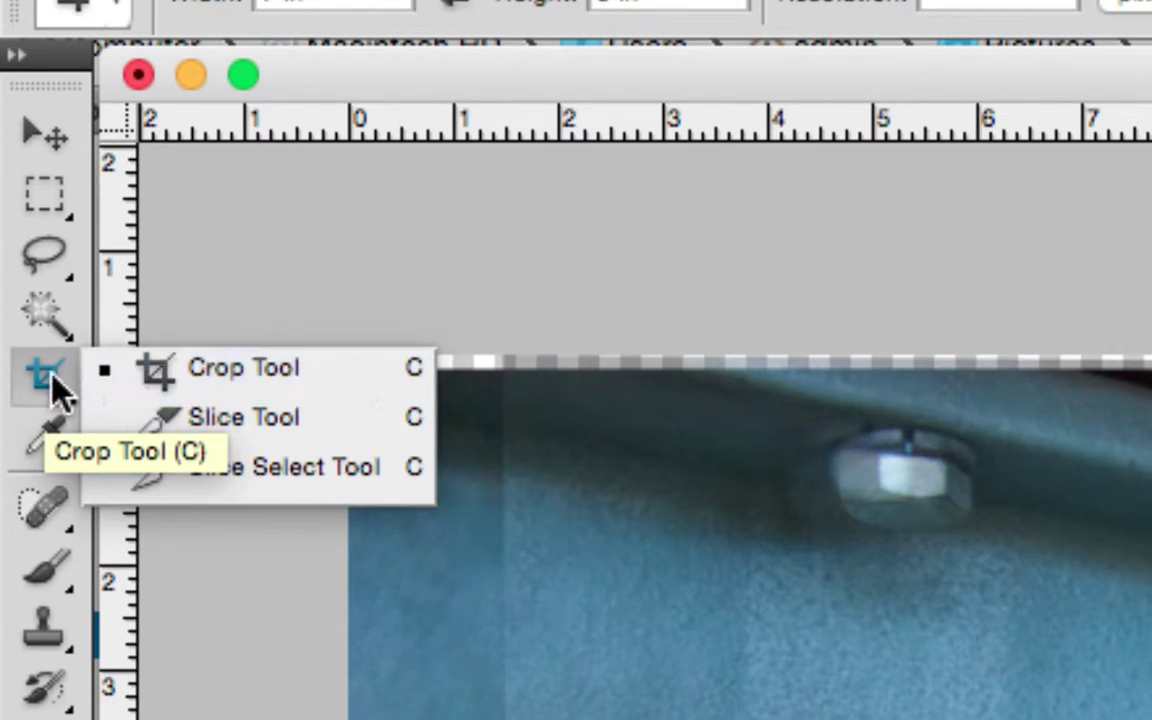
{"action": "left_click", "coordinate": [188, 370]}
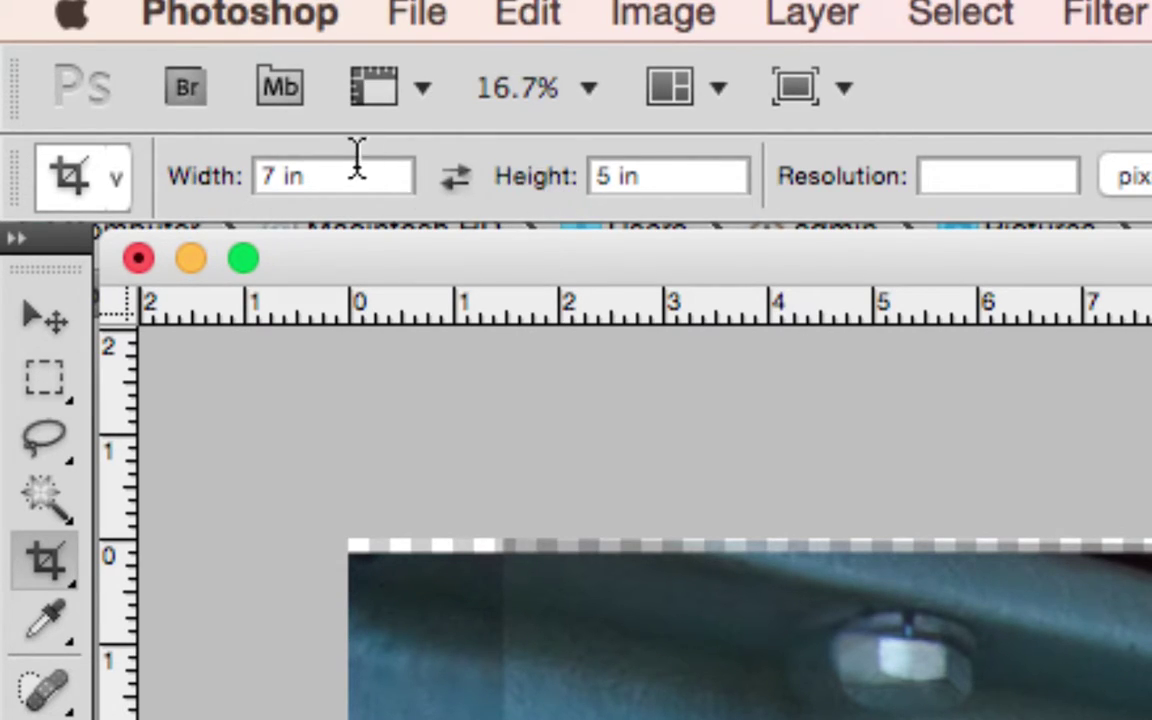
{"action": "mouse_move", "coordinate": [205, 193]}
{"action": "left_mouse_down"}
{"action": "mouse_move", "coordinate": [219, 193]}
{"action": "mouse_move", "coordinate": [203, 190]}
{"action": "left_mouse_up"}
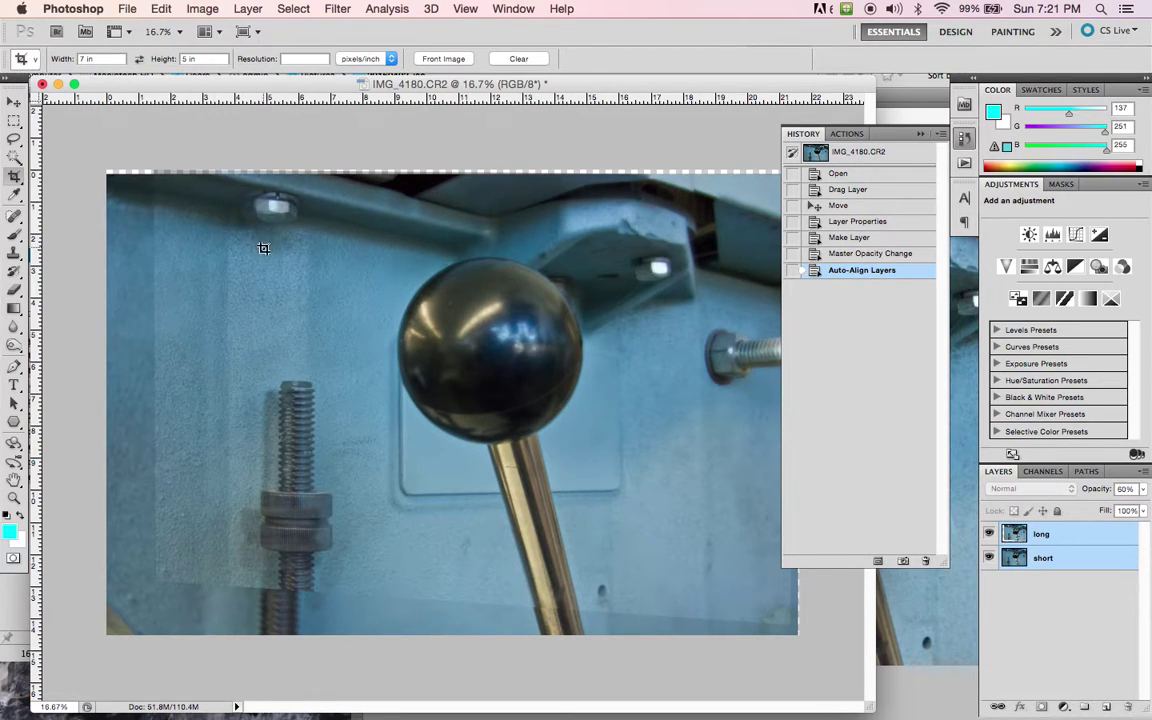
{"action": "mouse_move", "coordinate": [190, 218]}
{"action": "left_mouse_down"}
{"action": "mouse_move", "coordinate": [404, 311]}
{"action": "mouse_move", "coordinate": [571, 445]}
{"action": "mouse_move", "coordinate": [764, 573]}
{"action": "left_mouse_up"}
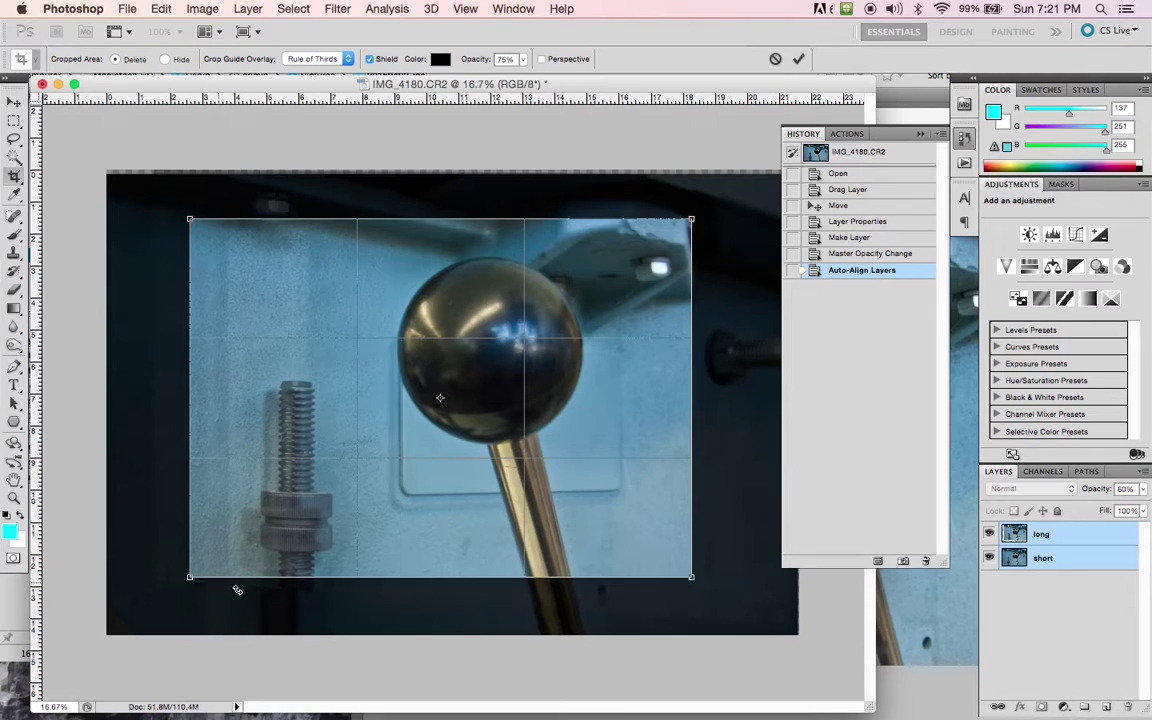
{"action": "left_click_drag", "start_coordinate": [372, 414], "coordinate": [364, 414]}
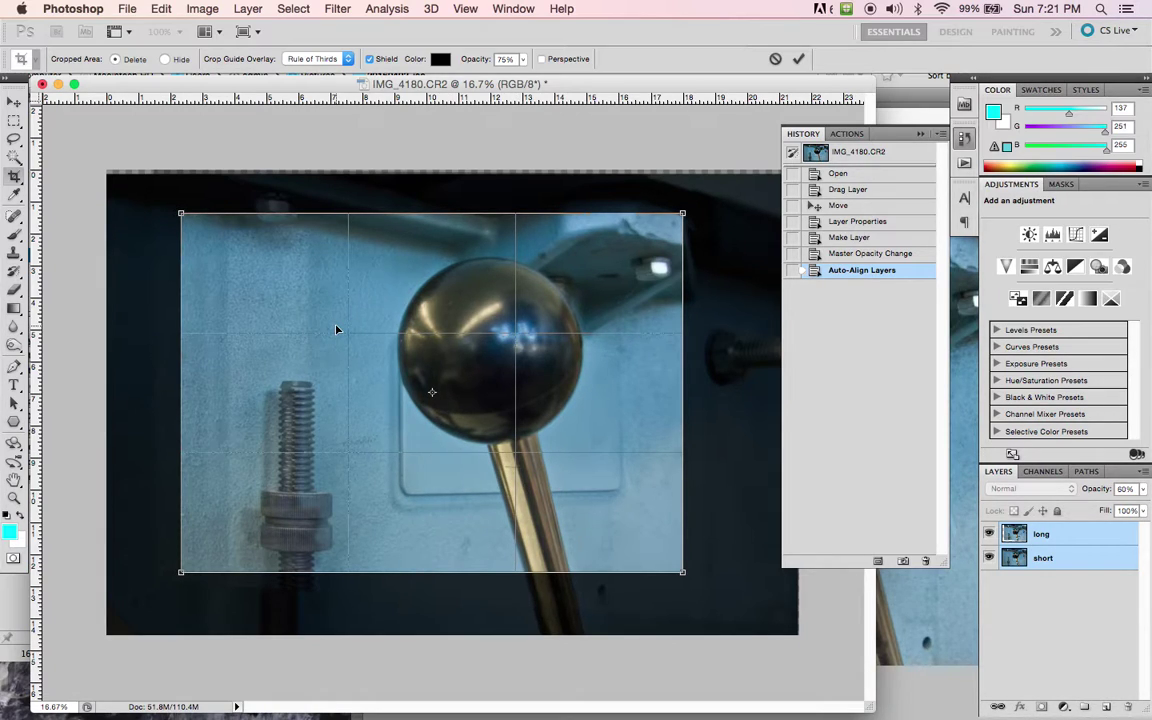
{"action": "key", "text": "Return"}
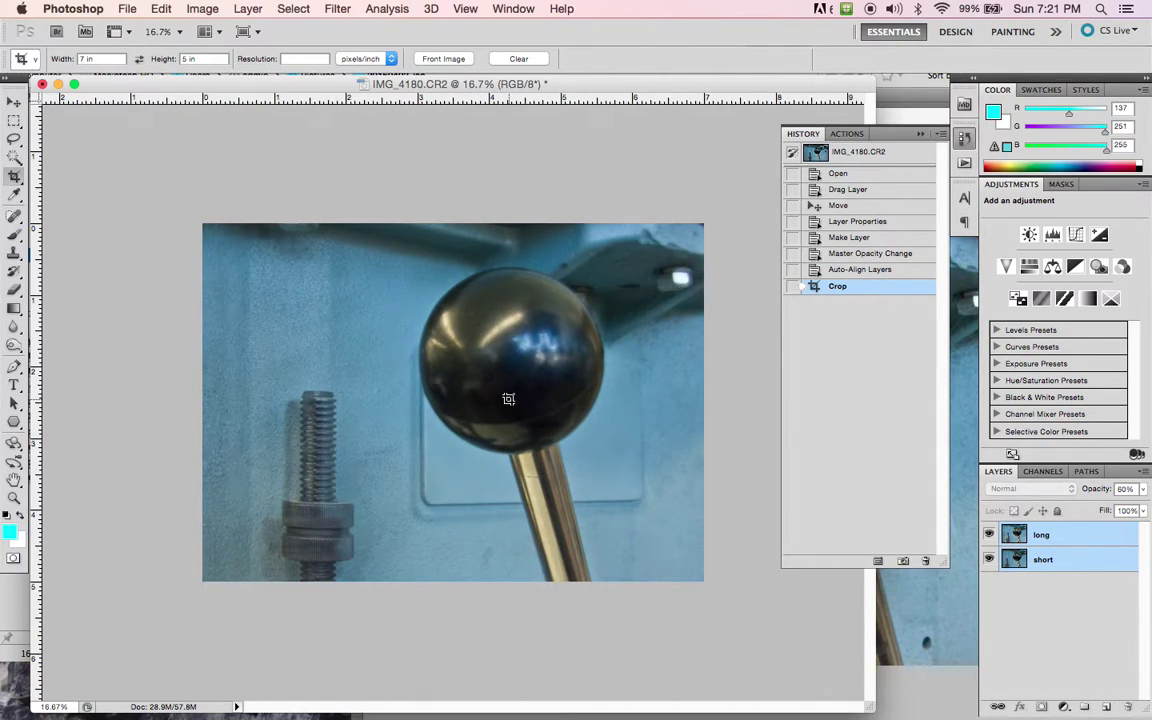
Step: Select only the "long" layer and set its opacity to 100%
{"action": "left_click", "coordinate": [1085, 538]}
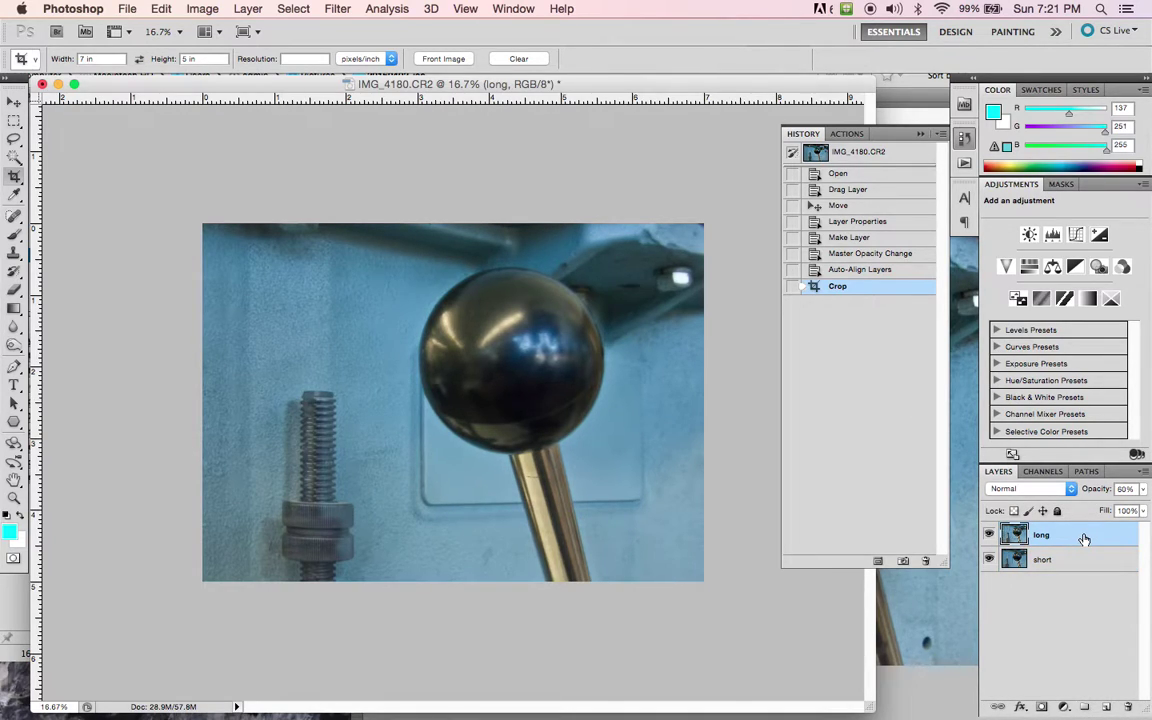
{"action": "left_click", "coordinate": [1145, 490]}
{"action": "left_click_drag", "start_coordinate": [1105, 510], "coordinate": [1145, 506]}
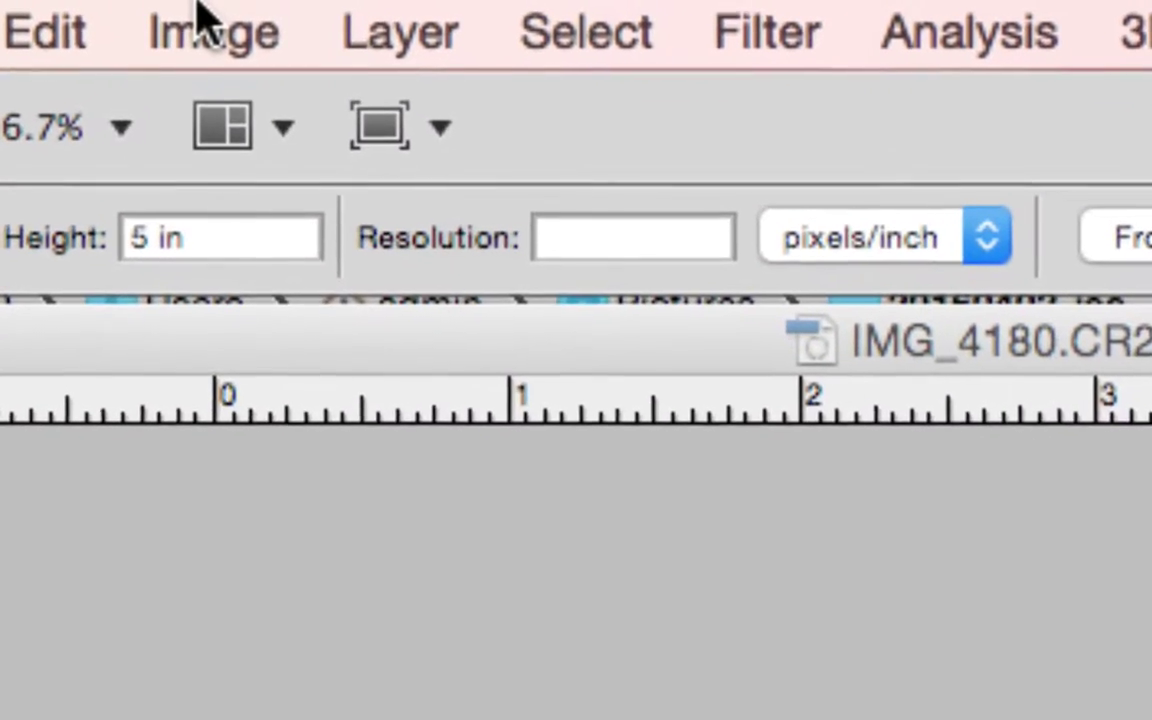
Step: Set the canvas height to 10.5 inches with a top-center anchor, keeping the width at 7 inches
{"action": "left_click", "coordinate": [201, 8]}
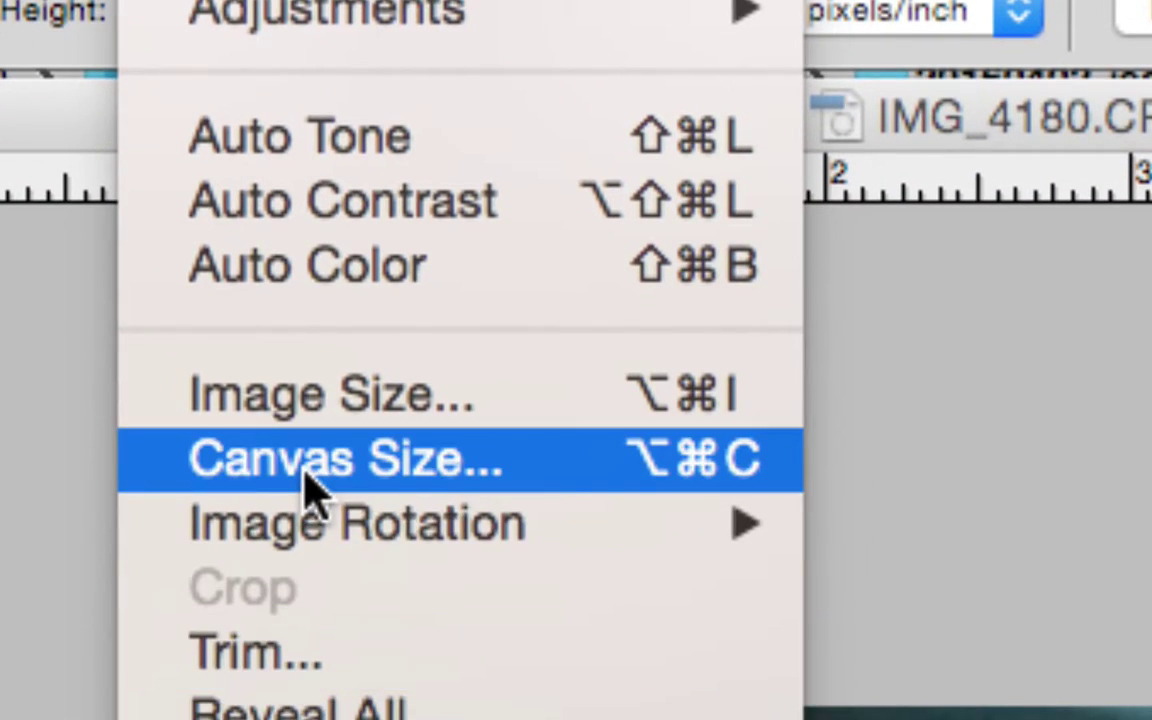
{"action": "left_click", "coordinate": [313, 487]}
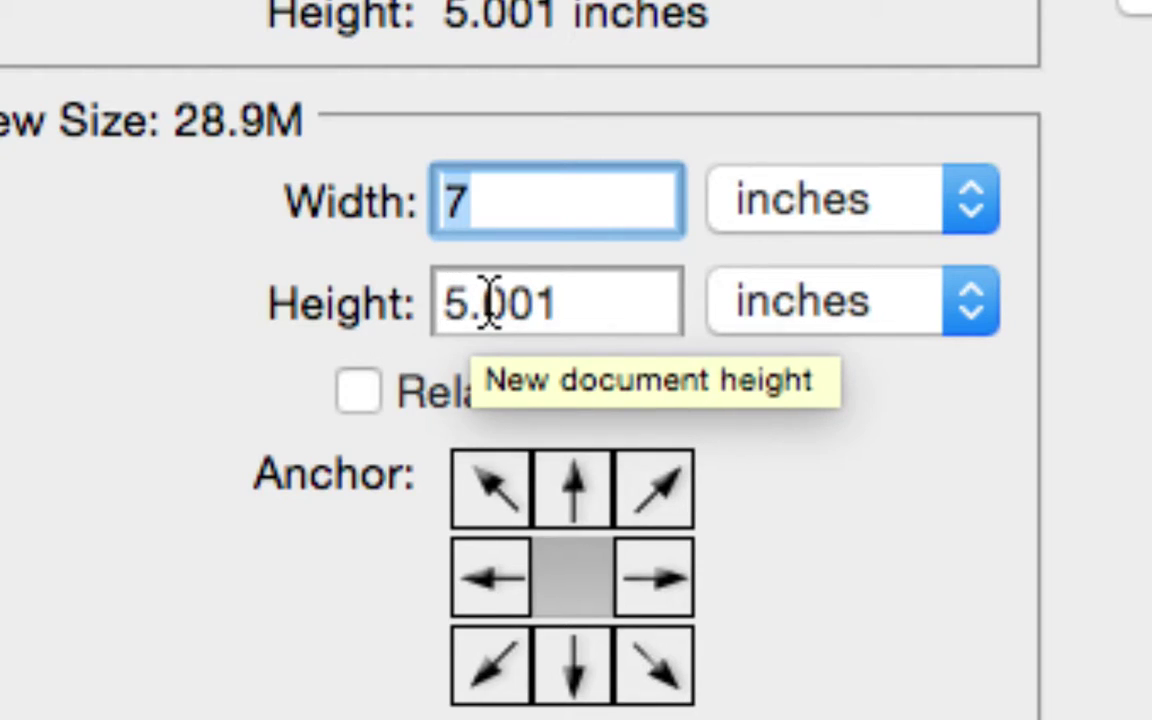
{"action": "left_click_drag", "start_coordinate": [356, 322], "coordinate": [474, 300]}
{"action": "left_click_drag", "start_coordinate": [579, 309], "coordinate": [375, 315]}
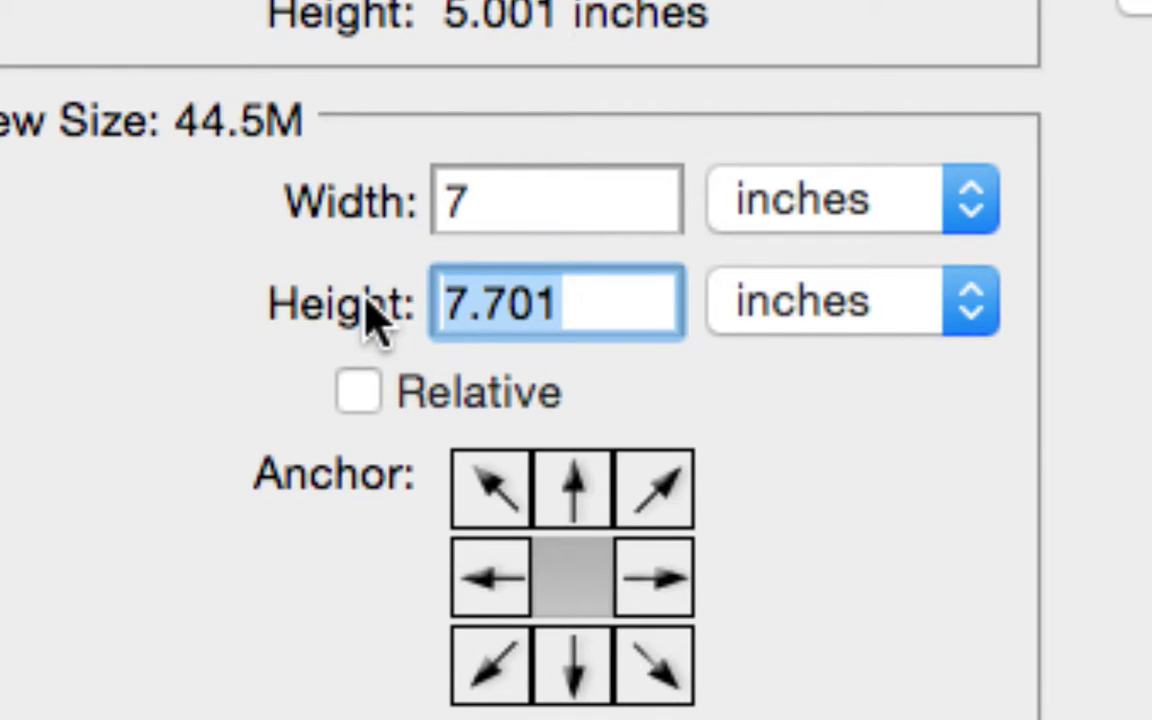
{"action": "type", "text": "10"}
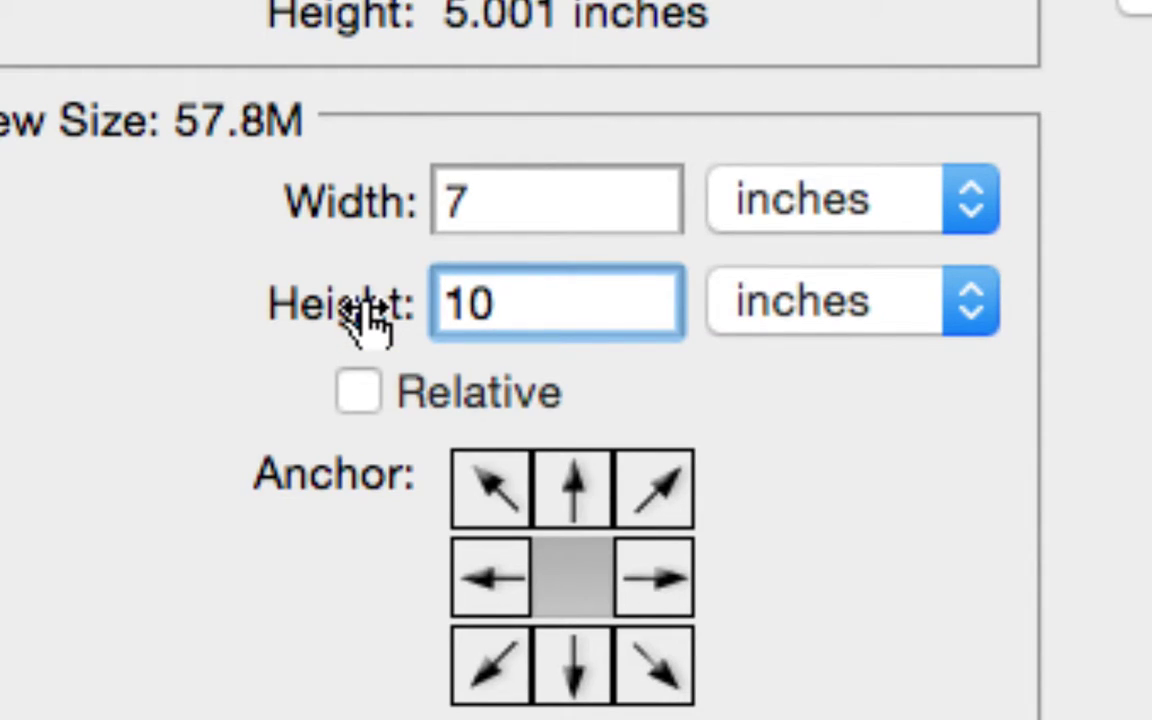
{"action": "type", "text": "."}
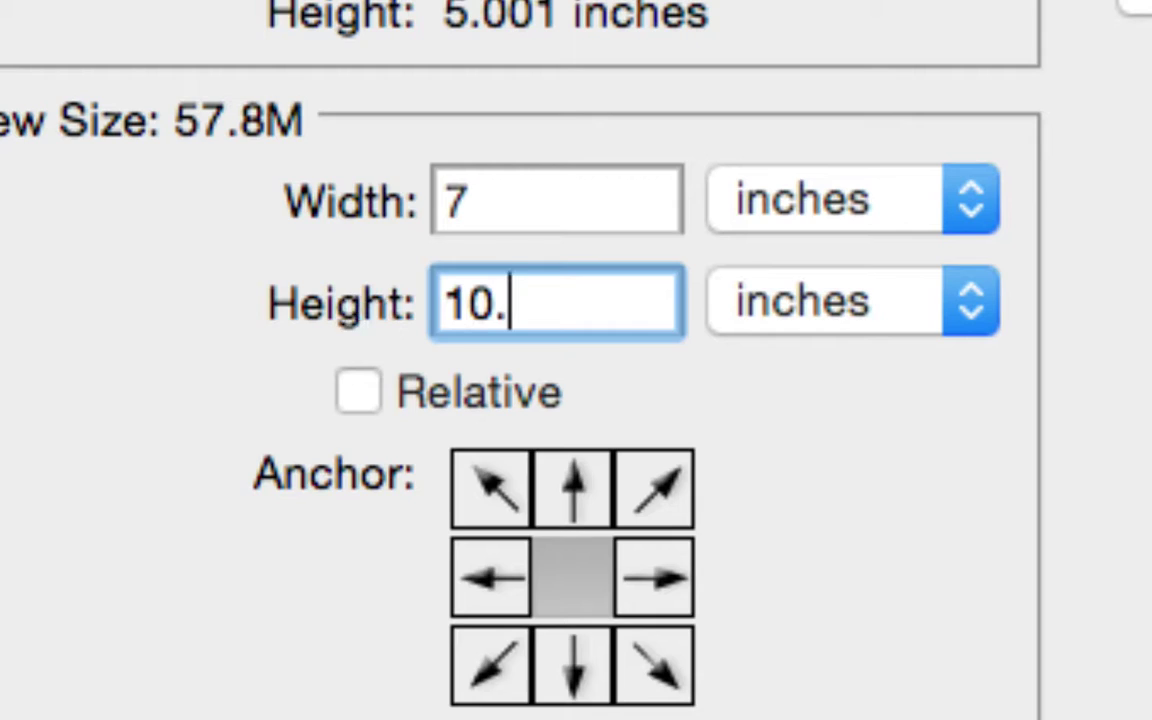
{"action": "type", "text": "5"}
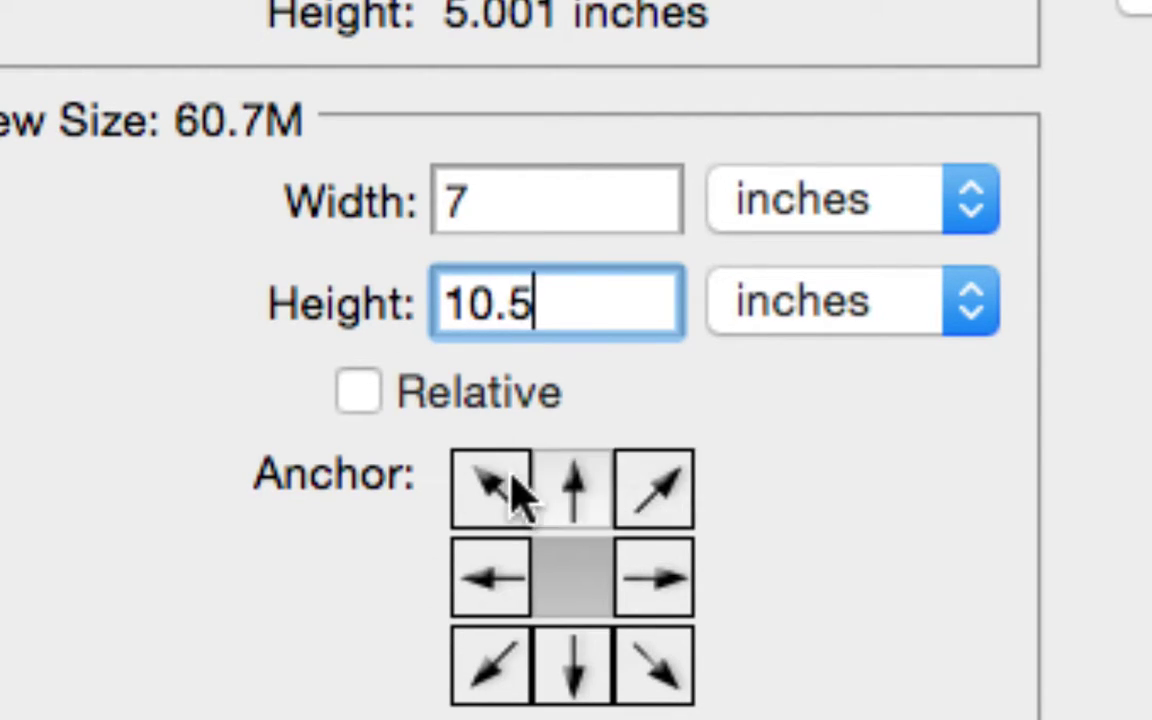
{"action": "left_click", "coordinate": [570, 490]}
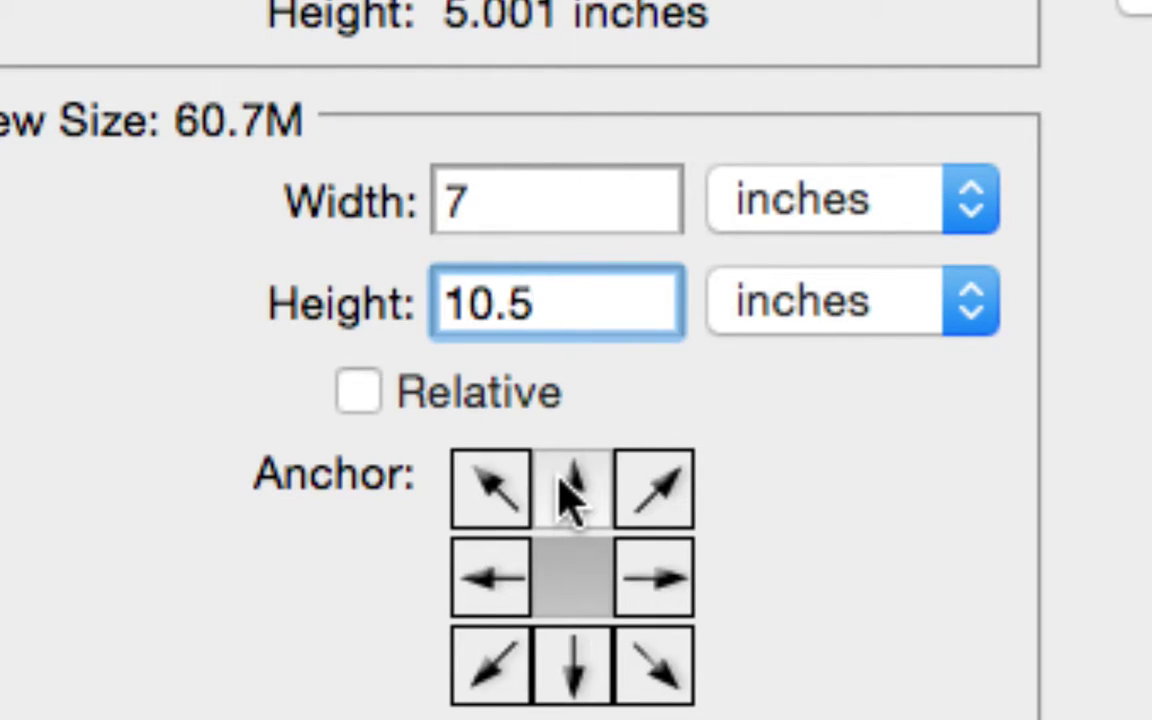
{"action": "left_click", "coordinate": [570, 490]}
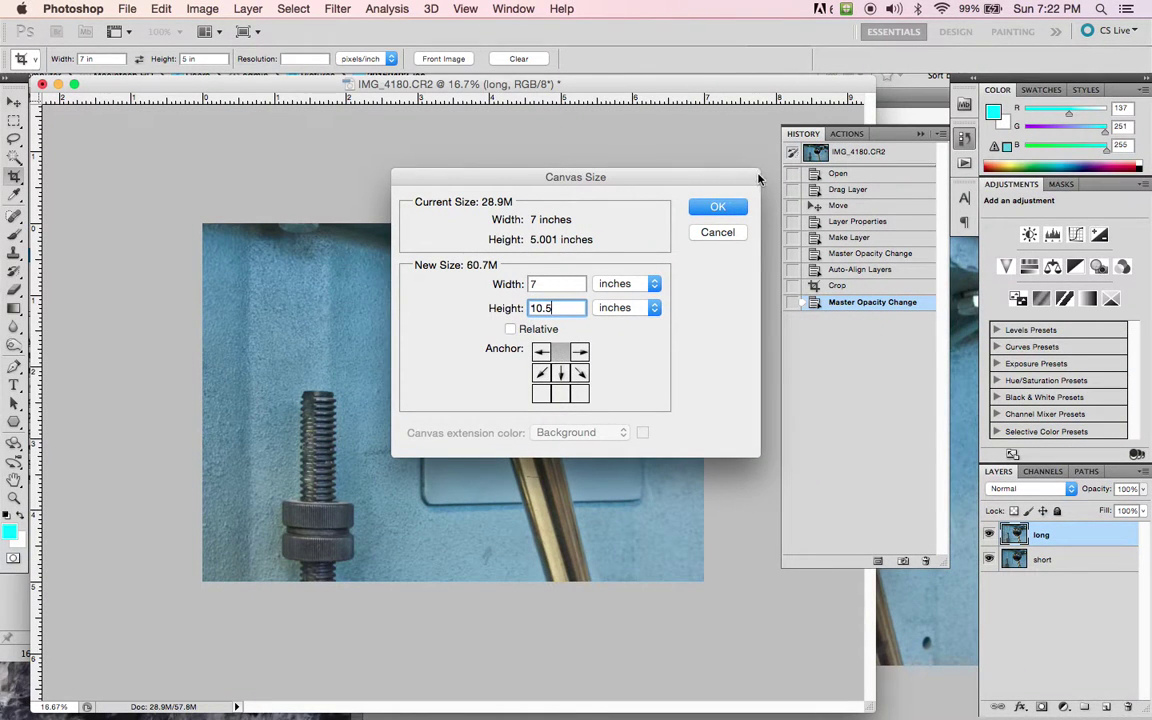
{"action": "left_click", "coordinate": [706, 213]}
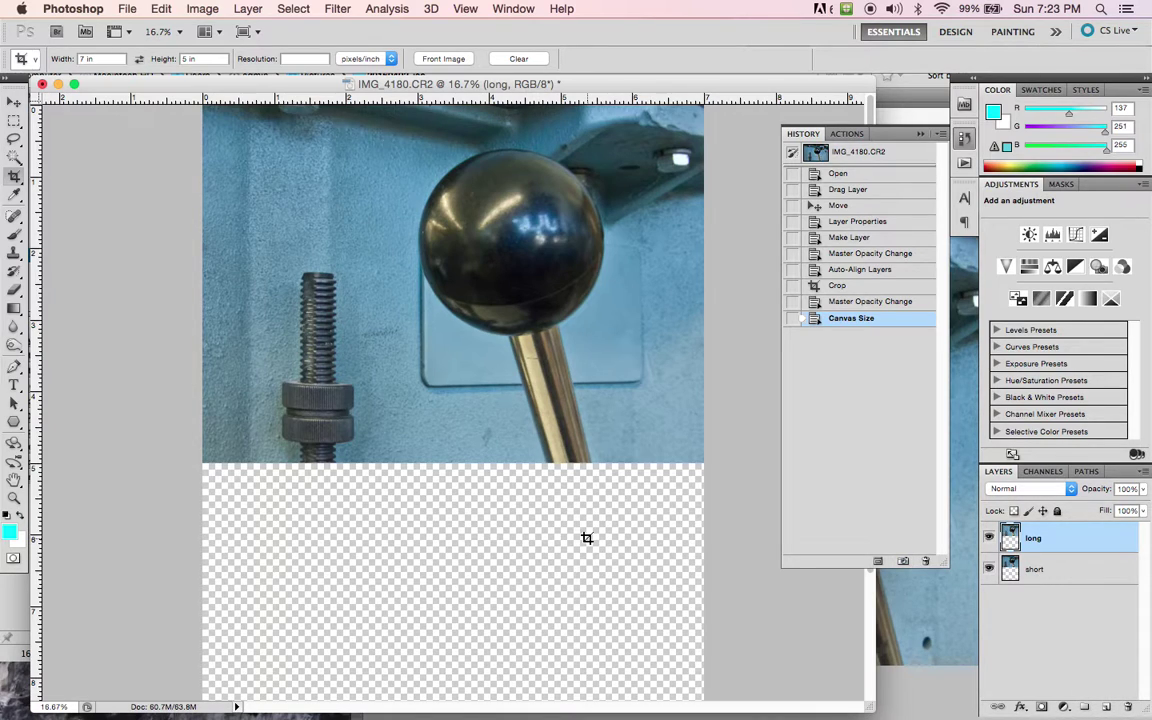
Step: Use the Move tool to place the "long" layer's photo in the empty lower canvas area, leaving a narrow gap below the "short" photo
{"action": "scroll", "coordinate": [587, 538], "scroll_direction": "down", "scroll_amount": 3}
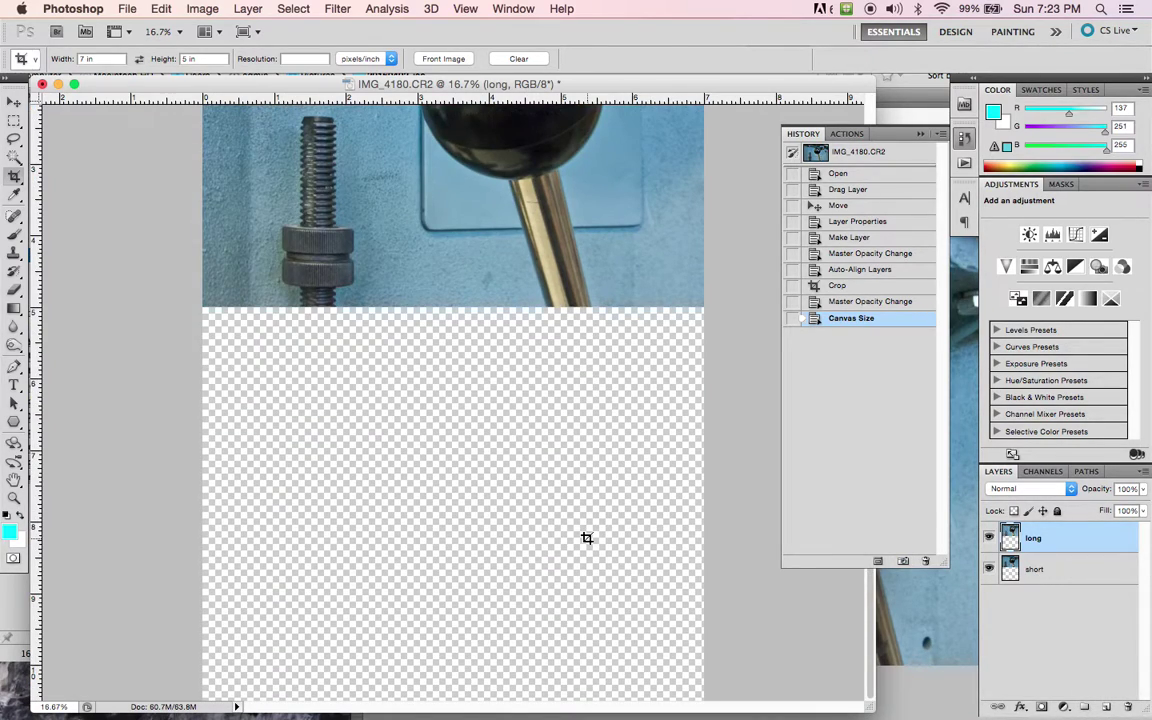
{"action": "left_click", "coordinate": [14, 103]}
{"action": "left_click_drag", "start_coordinate": [470, 190], "coordinate": [470, 585]}
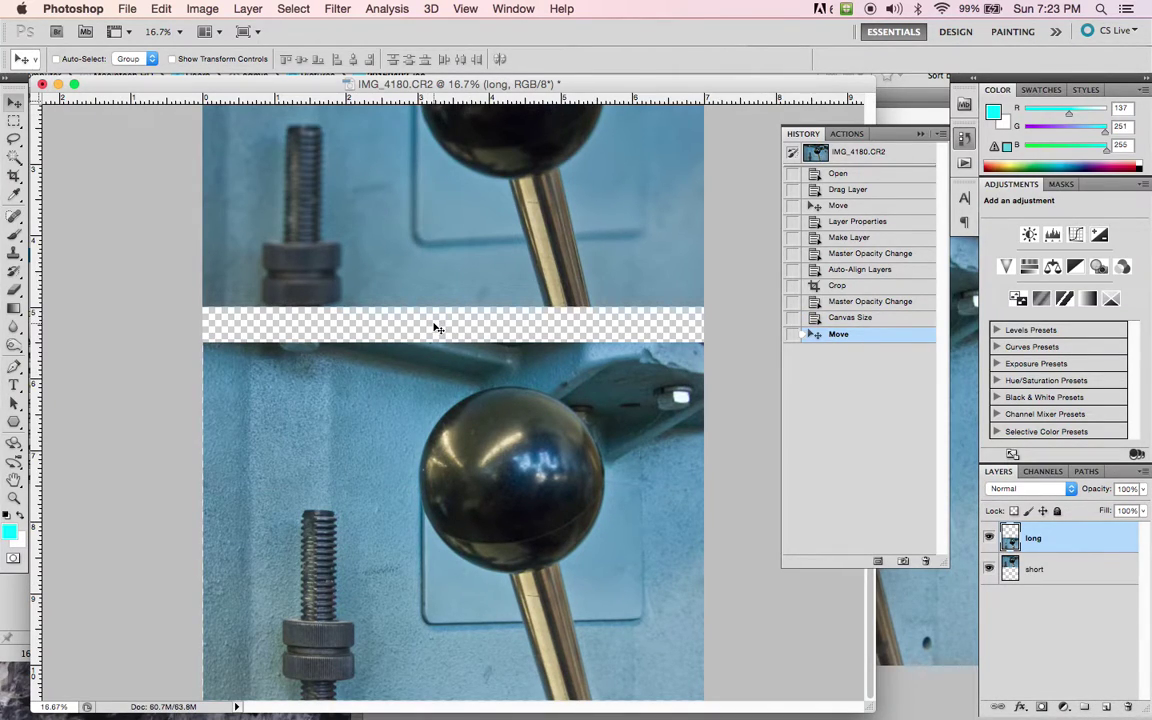
{"action": "scroll", "coordinate": [436, 328], "scroll_direction": "down", "scroll_amount": 3}
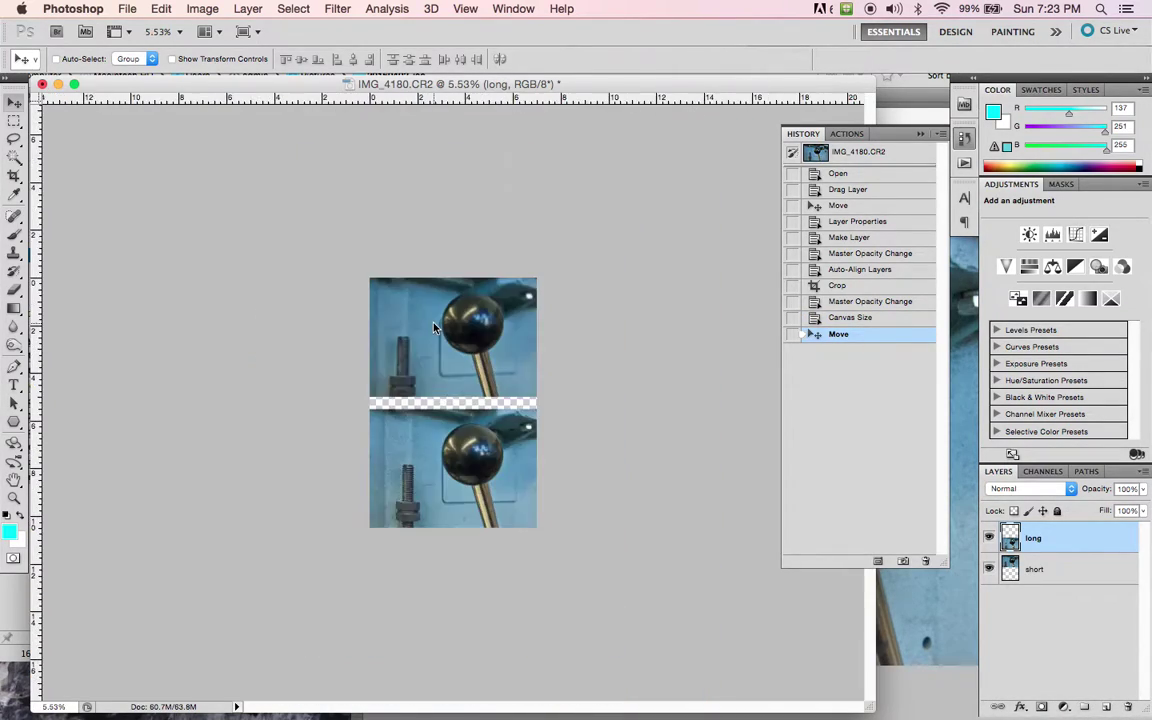
{"action": "scroll", "coordinate": [436, 328], "scroll_direction": "up", "scroll_amount": 3}
{"action": "scroll", "coordinate": [436, 328], "scroll_direction": "down", "scroll_amount": 2}
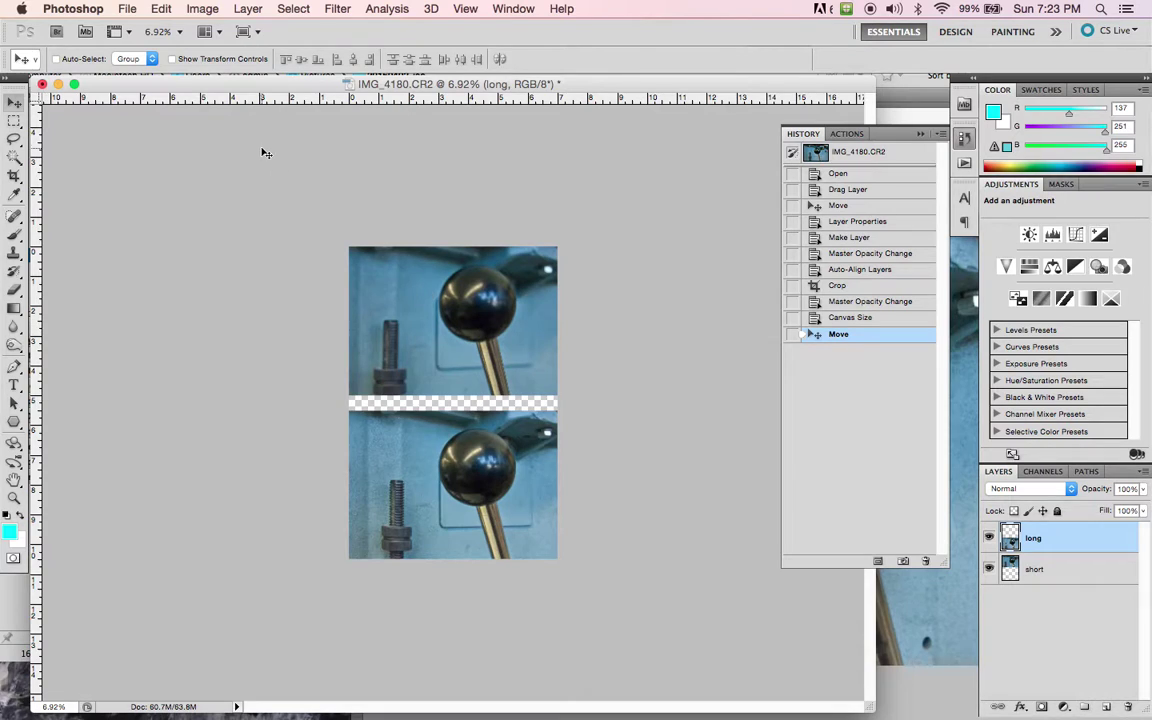
Step: Save the layered document in Photoshop format as DOF3-butcher.psd in the DOF-butcher folder on the Desktop
{"action": "left_click", "coordinate": [128, 8]}
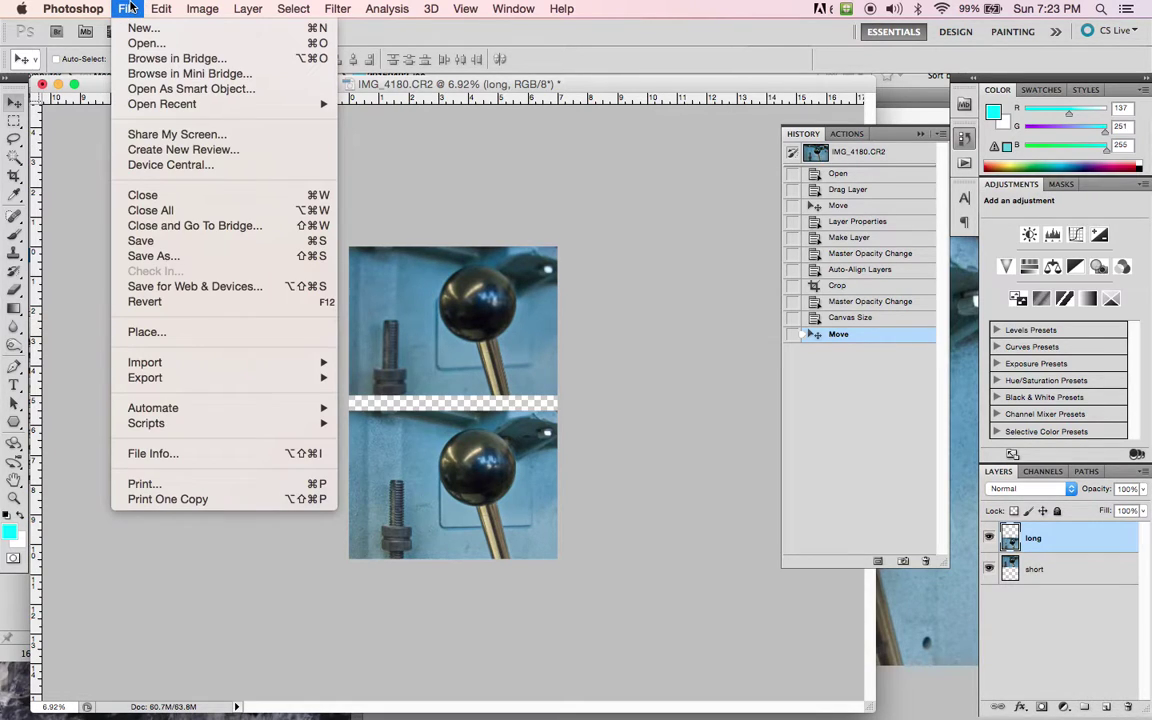
{"action": "left_click", "coordinate": [155, 256]}
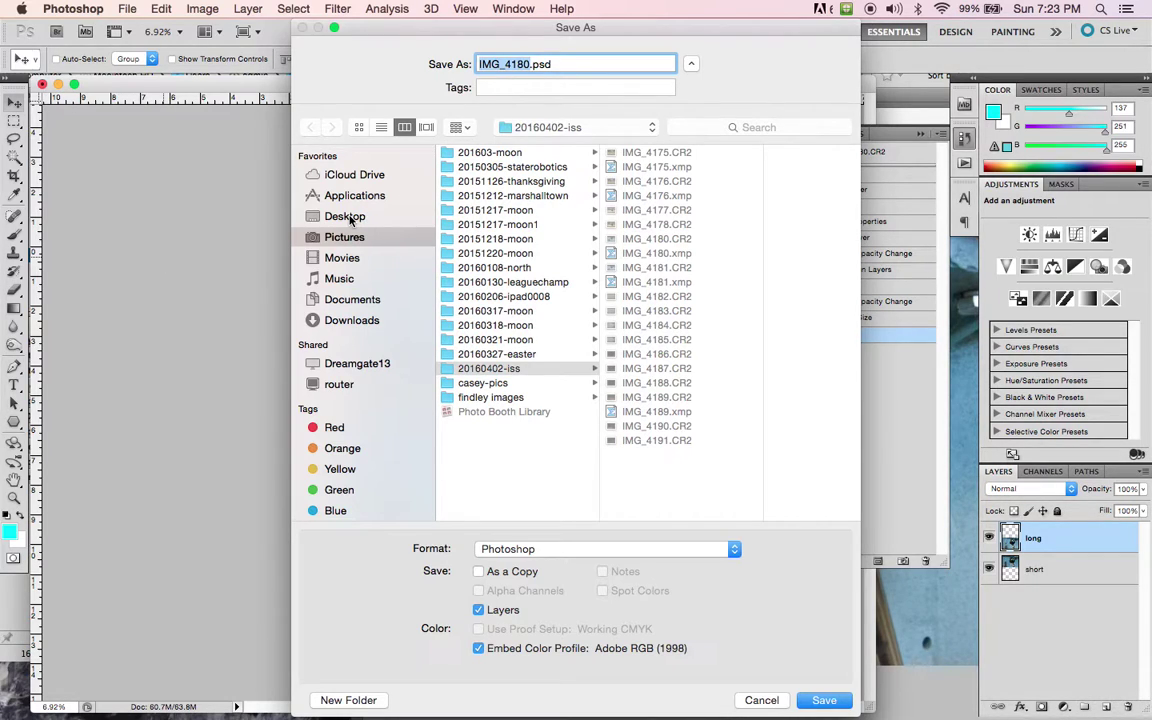
{"action": "left_click", "coordinate": [345, 217]}
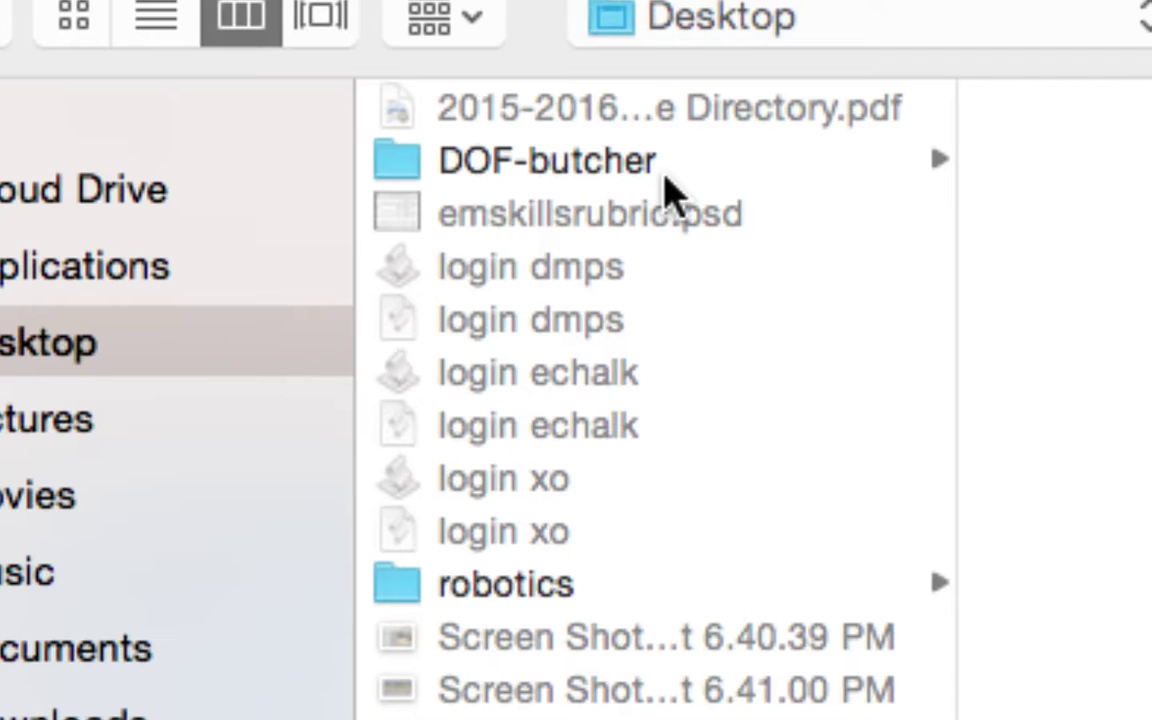
{"action": "left_click", "coordinate": [572, 163]}
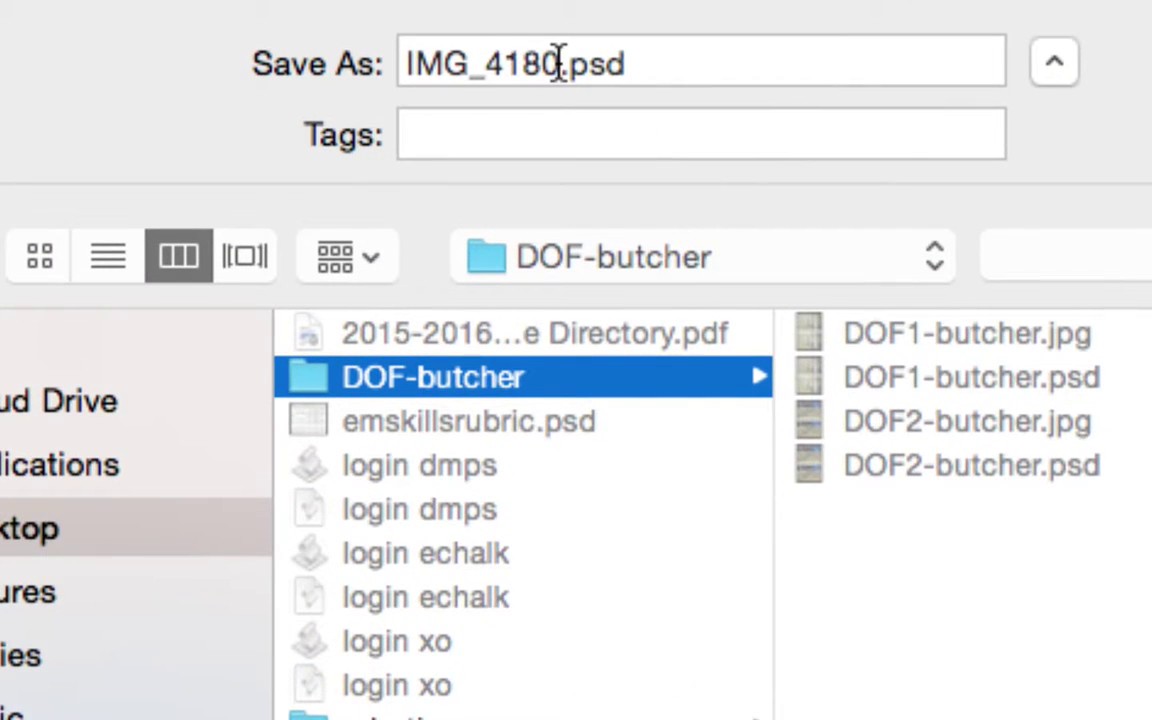
{"action": "left_click", "coordinate": [529, 64]}
{"action": "double_click", "coordinate": [560, 64]}
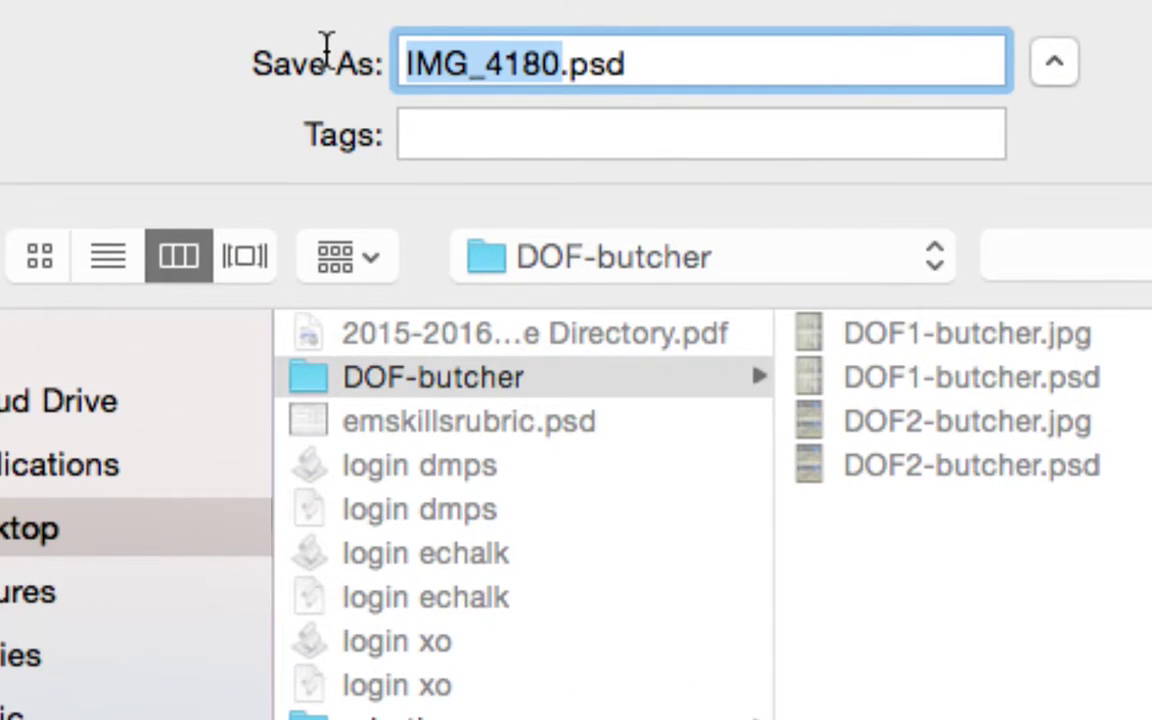
{"action": "type", "text": "DOF"}
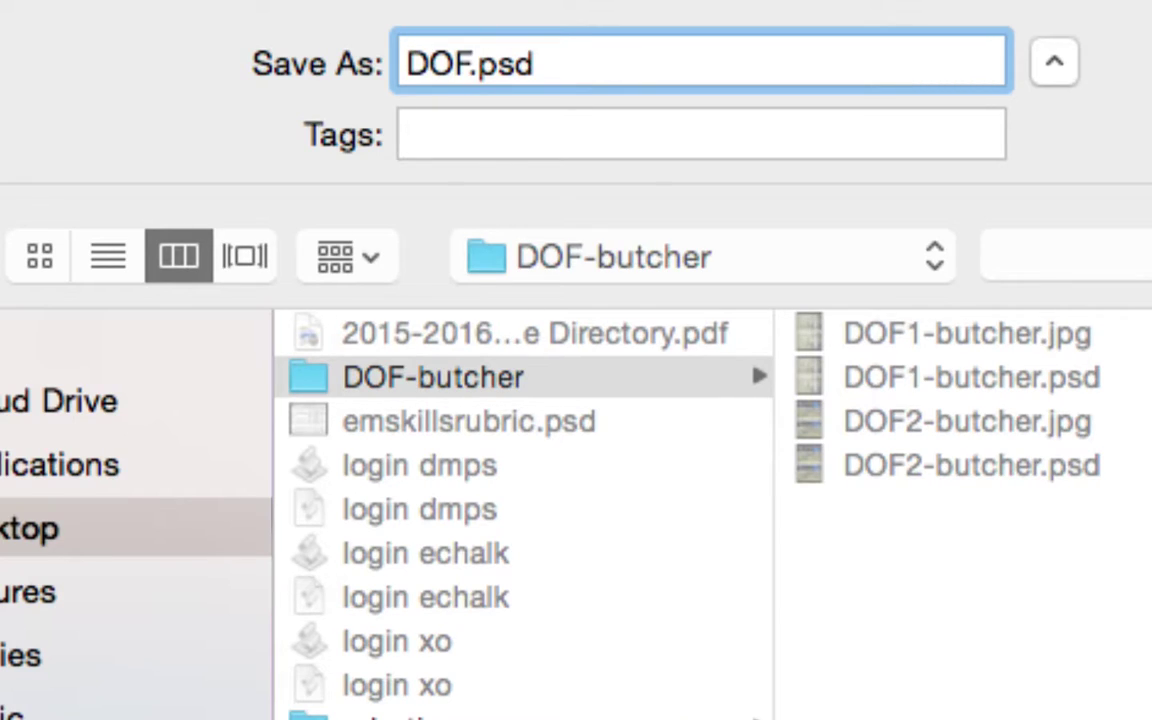
{"action": "type", "text": "3"}
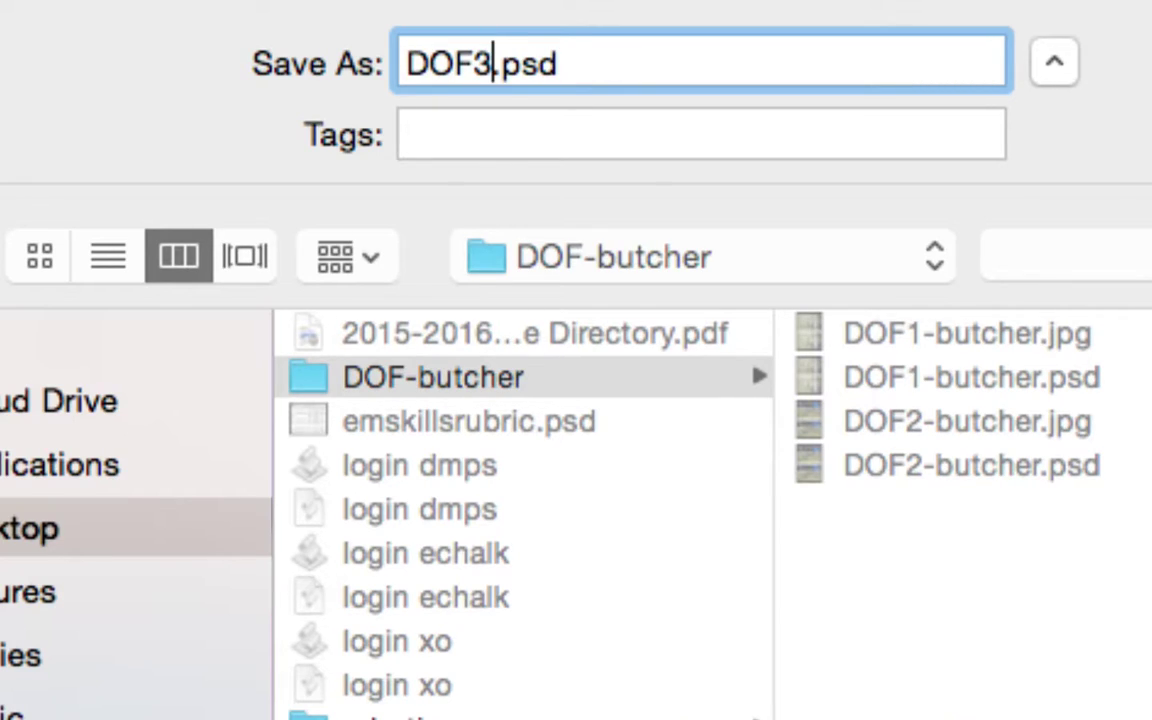
{"action": "type", "text": "-butcher"}
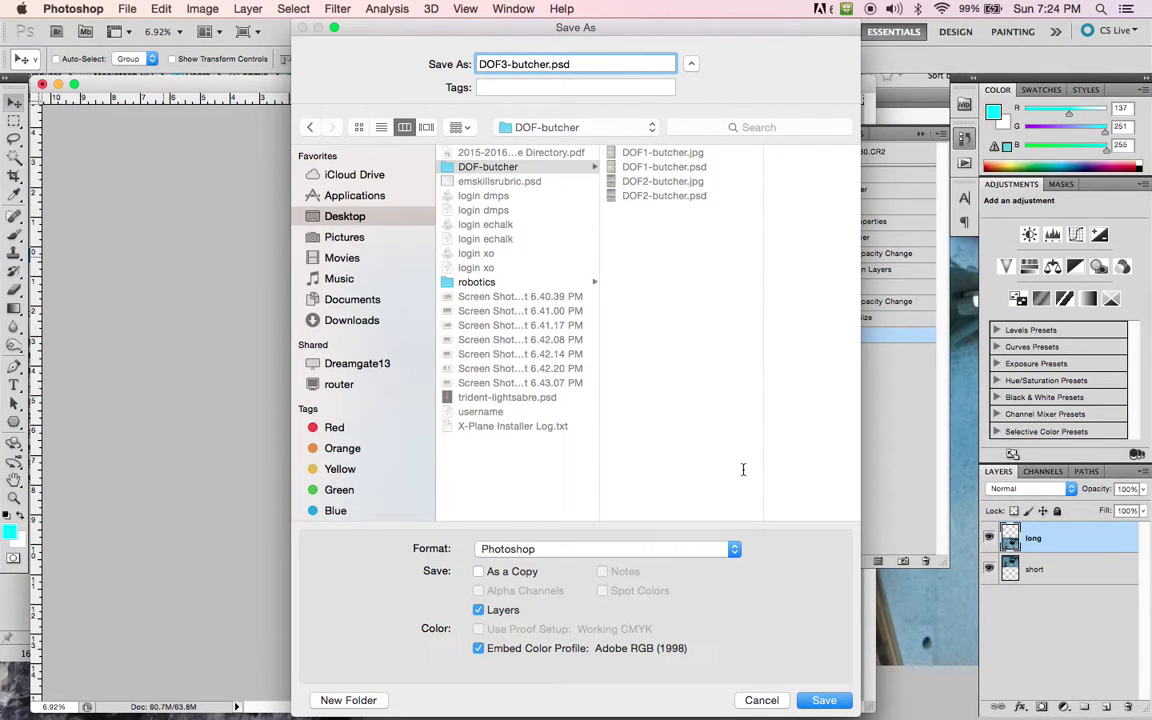
{"action": "left_click", "coordinate": [822, 700]}
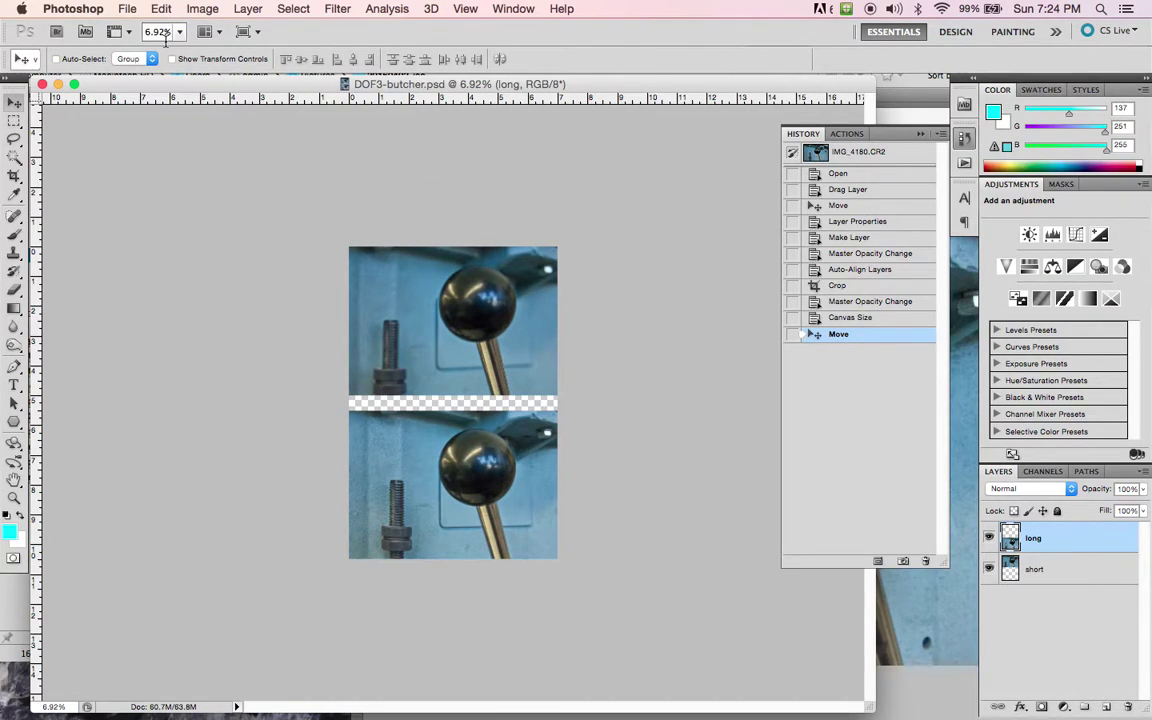
Step: Save a JPEG copy as DOF3-butcher.jpg in the DOF-butcher folder, at Maximum quality 12 with the Baseline ("Standard") format option
{"action": "left_click", "coordinate": [131, 6]}
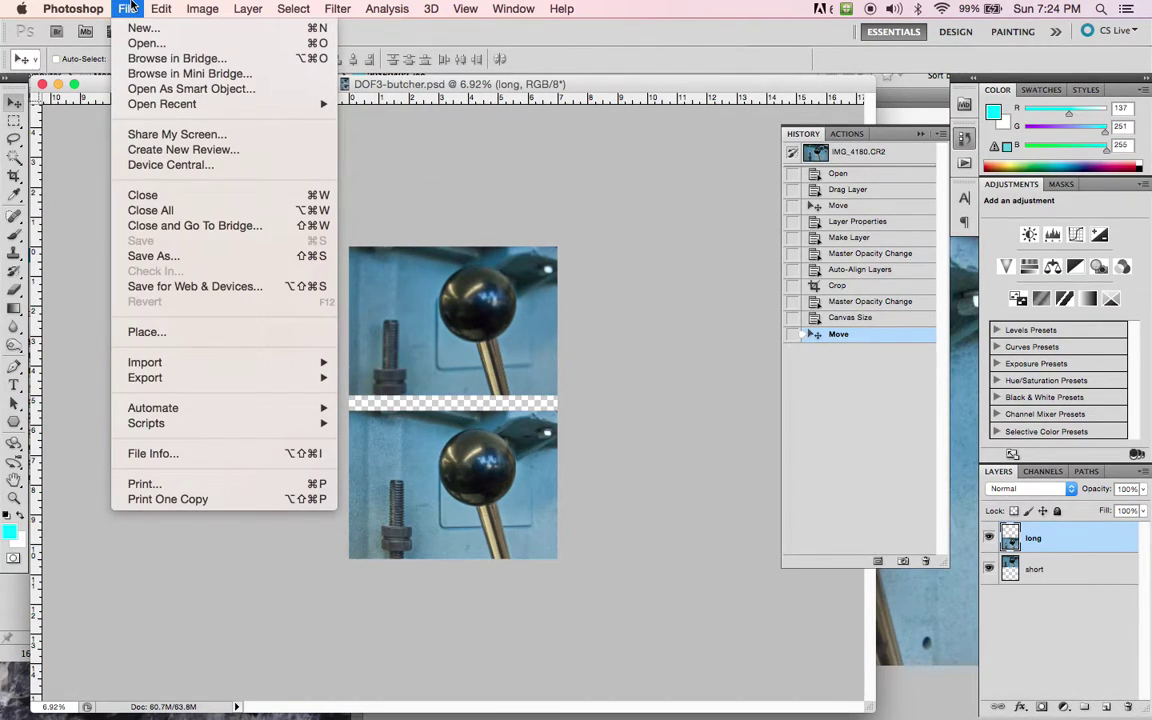
{"action": "left_click", "coordinate": [143, 256]}
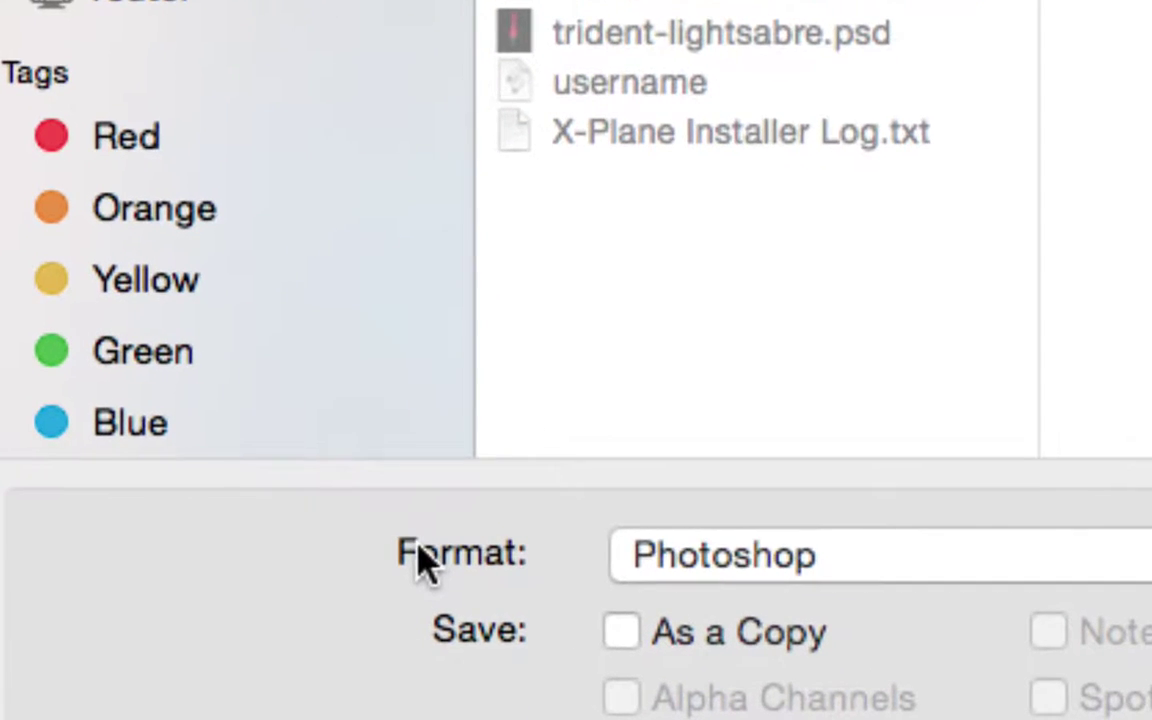
{"action": "left_click", "coordinate": [785, 565]}
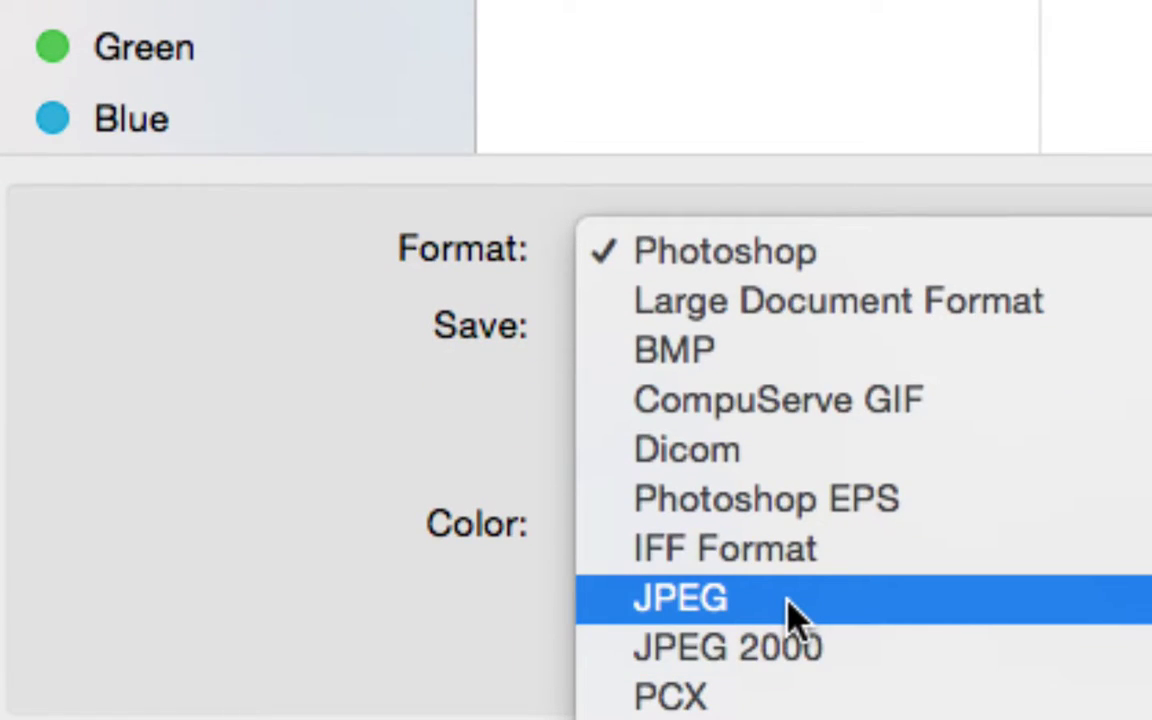
{"action": "left_click", "coordinate": [795, 615]}
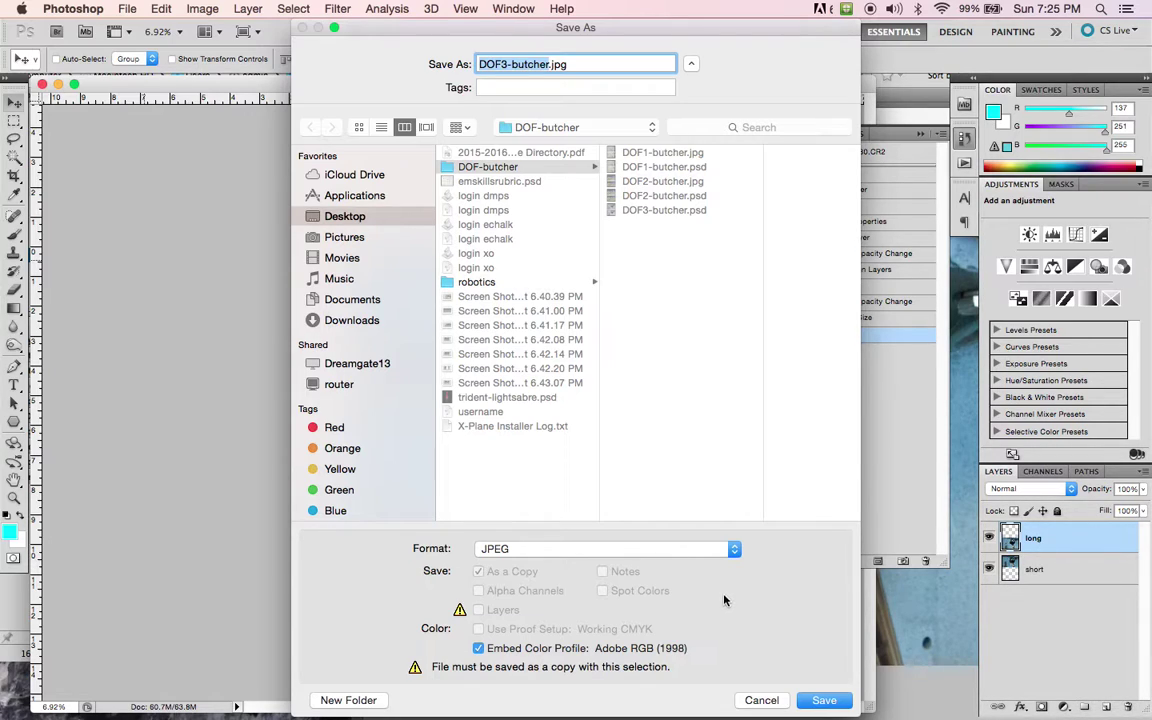
{"action": "left_click", "coordinate": [811, 703]}
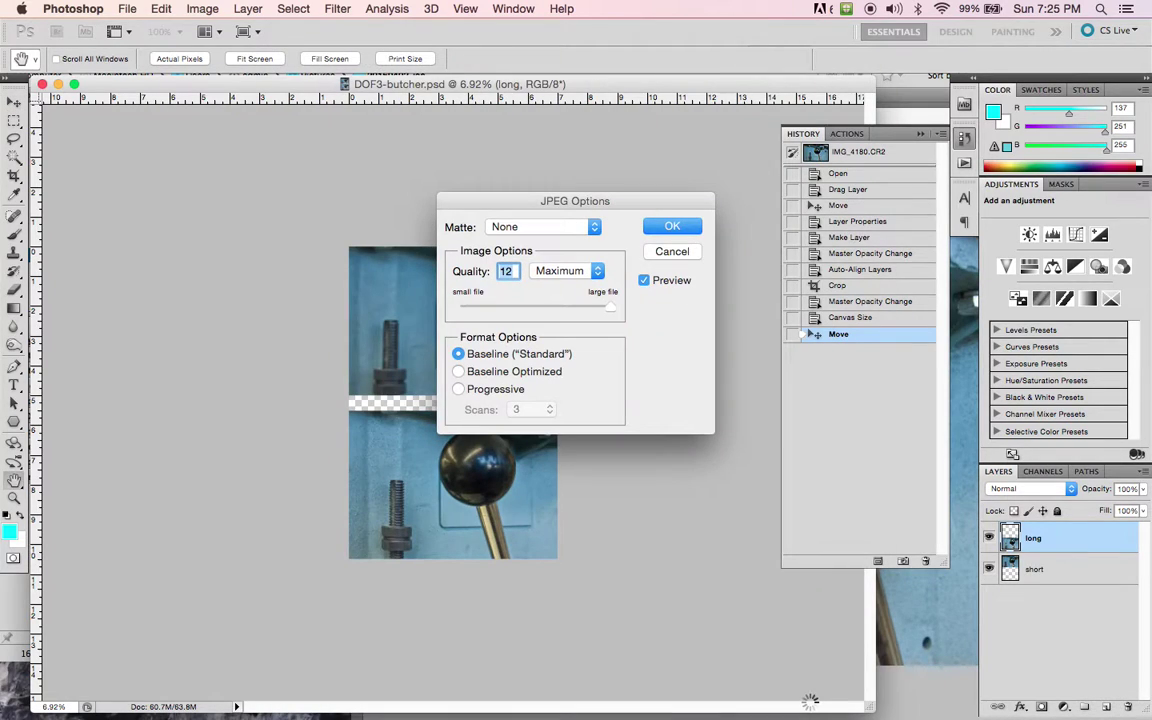
{"action": "left_click", "coordinate": [657, 229]}
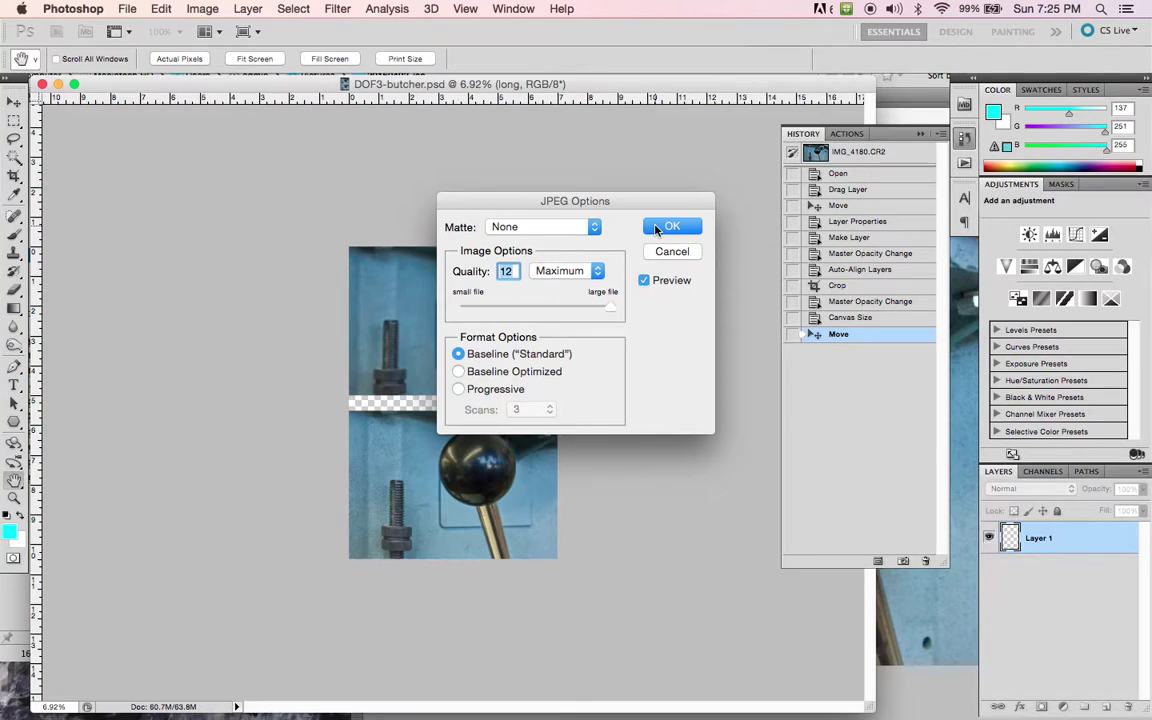
{"action": "left_click", "coordinate": [659, 228]}
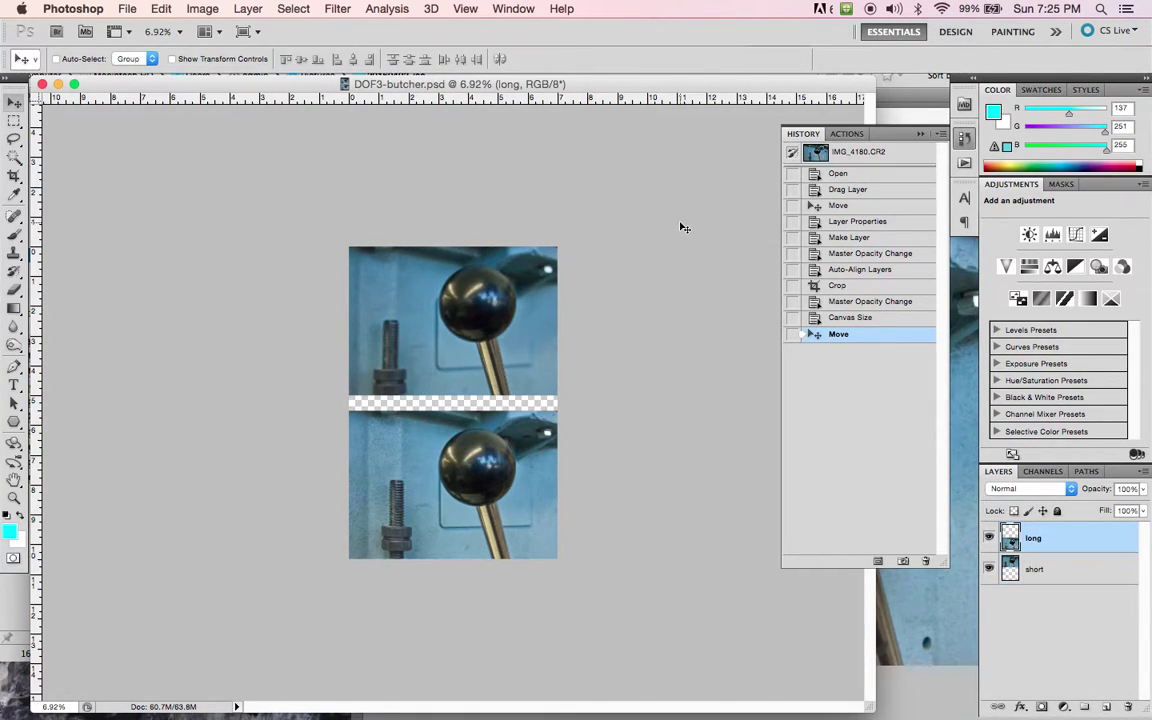
Step: Close DOF3-butcher.psd, then close IMG_4181.CR2 and IMG_4176.CR2 without saving changes
{"action": "left_click", "coordinate": [41, 84]}
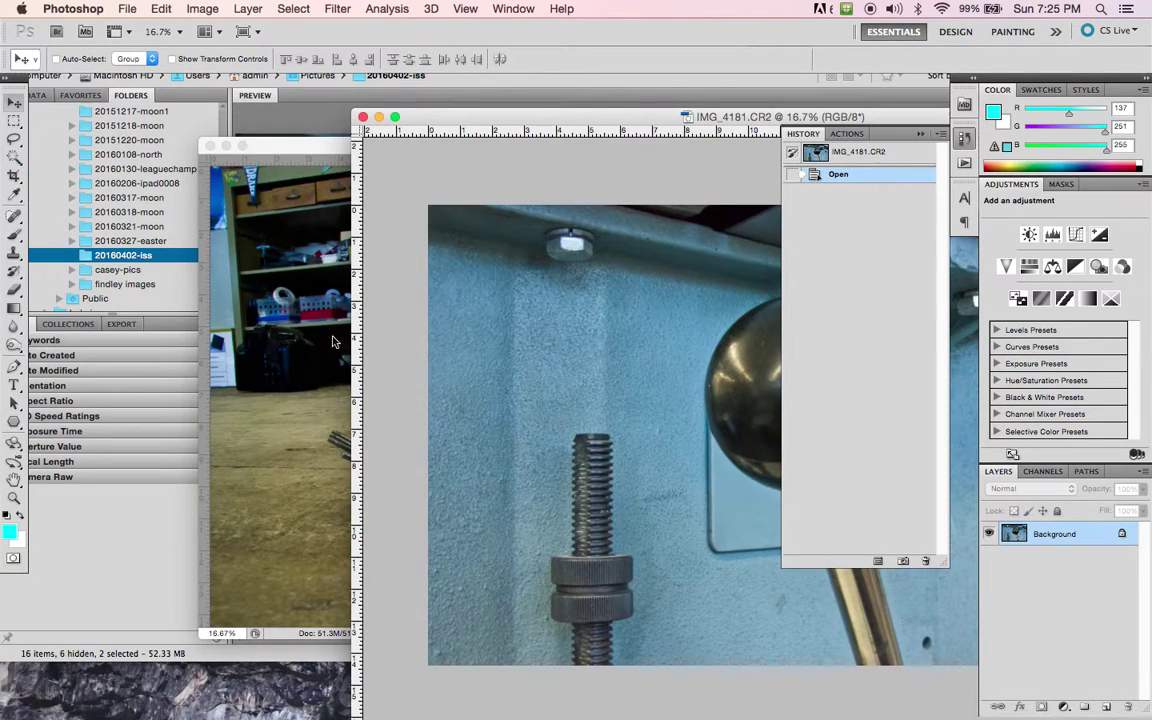
{"action": "left_click", "coordinate": [363, 117]}
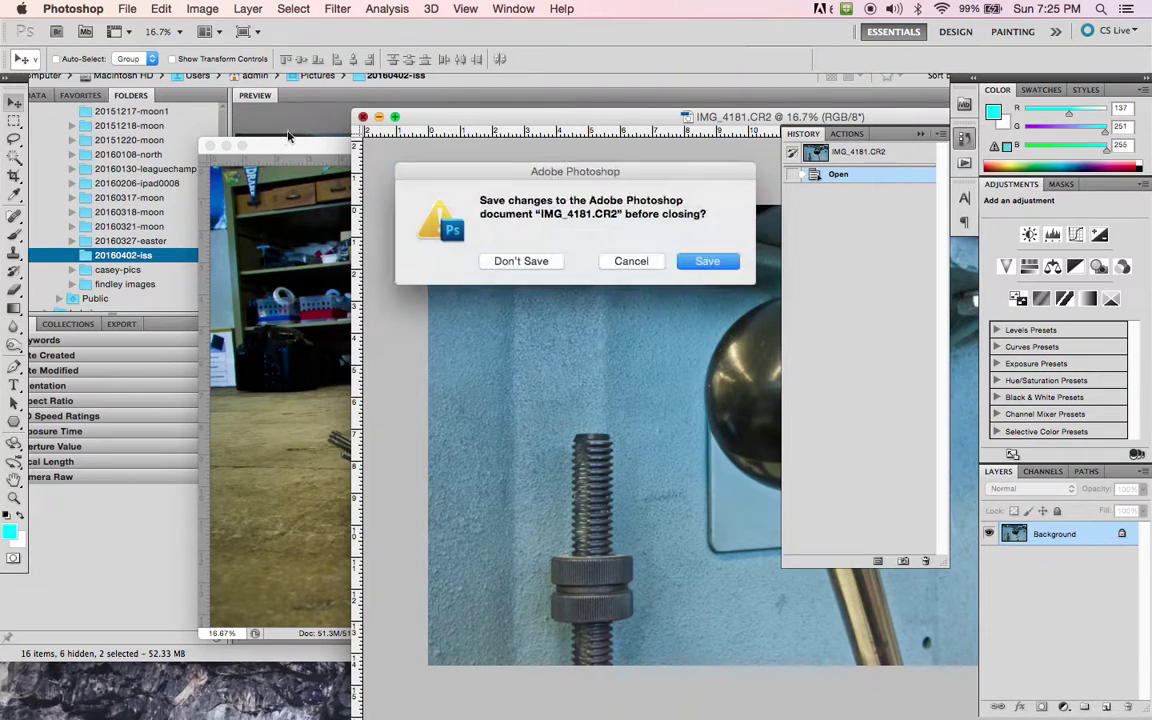
{"action": "left_click", "coordinate": [521, 261]}
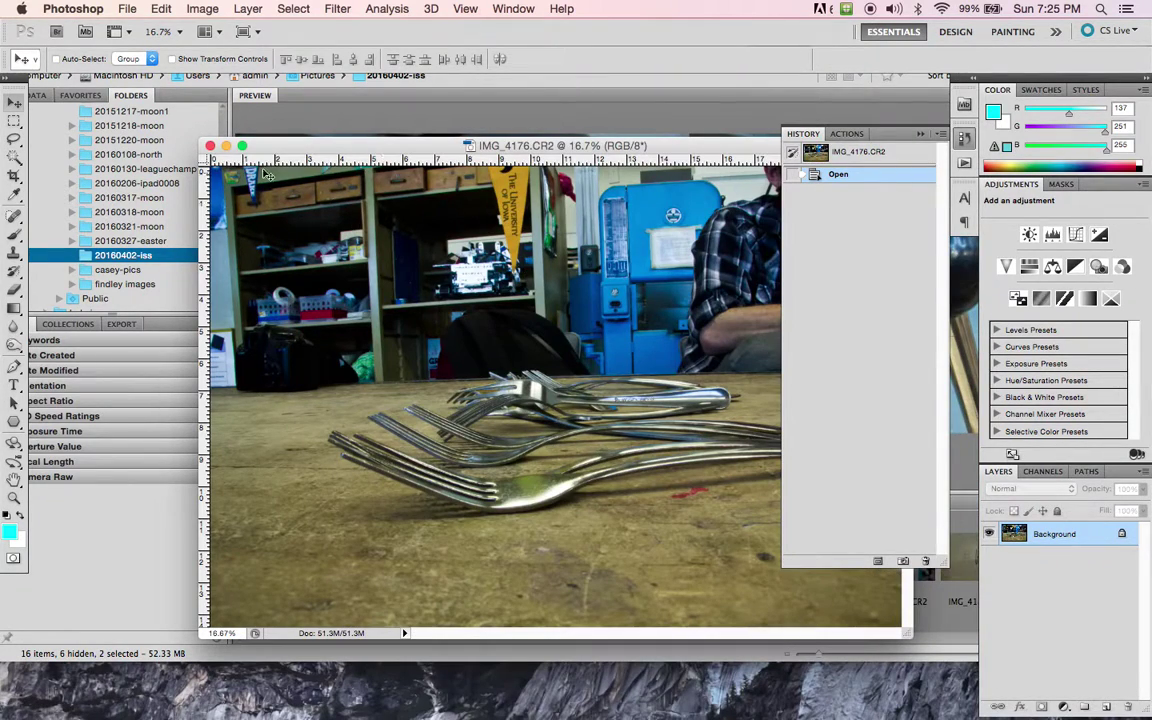
{"action": "left_click", "coordinate": [210, 146]}
{"action": "left_click", "coordinate": [521, 261]}
Step: Switch to Adobe Bridge and select the whiteboard photos IMG_4182.CR2 and IMG_4183.CR2 together
{"action": "left_click", "coordinate": [524, 491]}
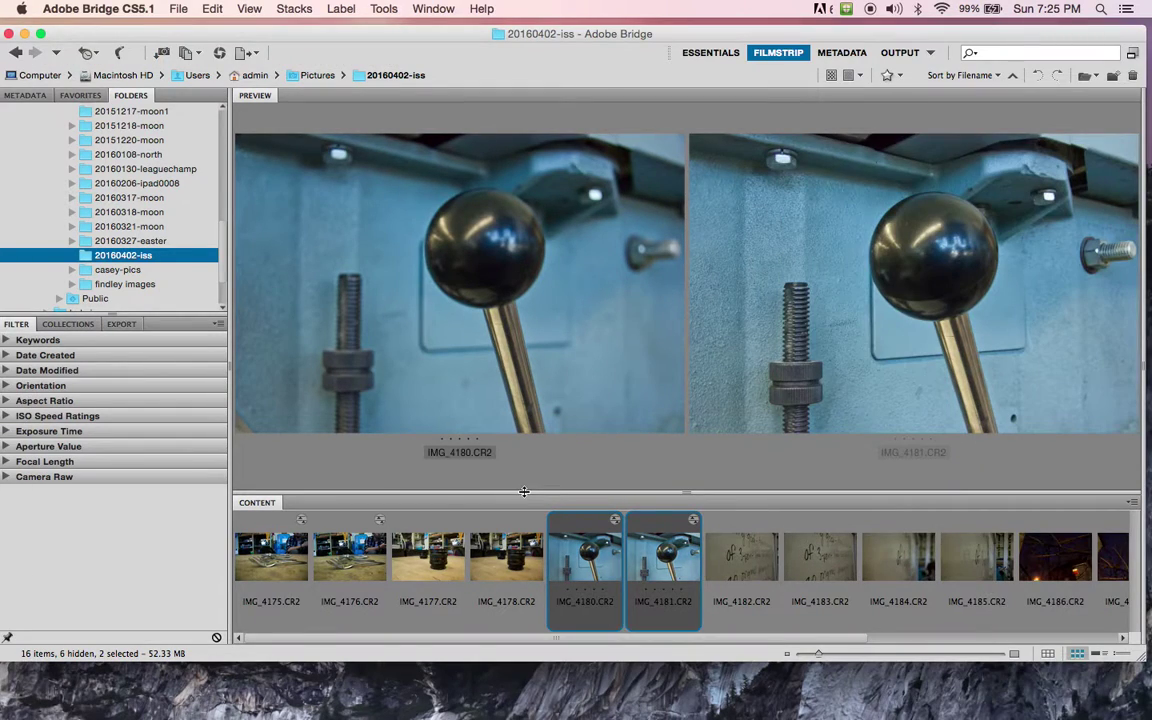
{"action": "left_click", "coordinate": [742, 557]}
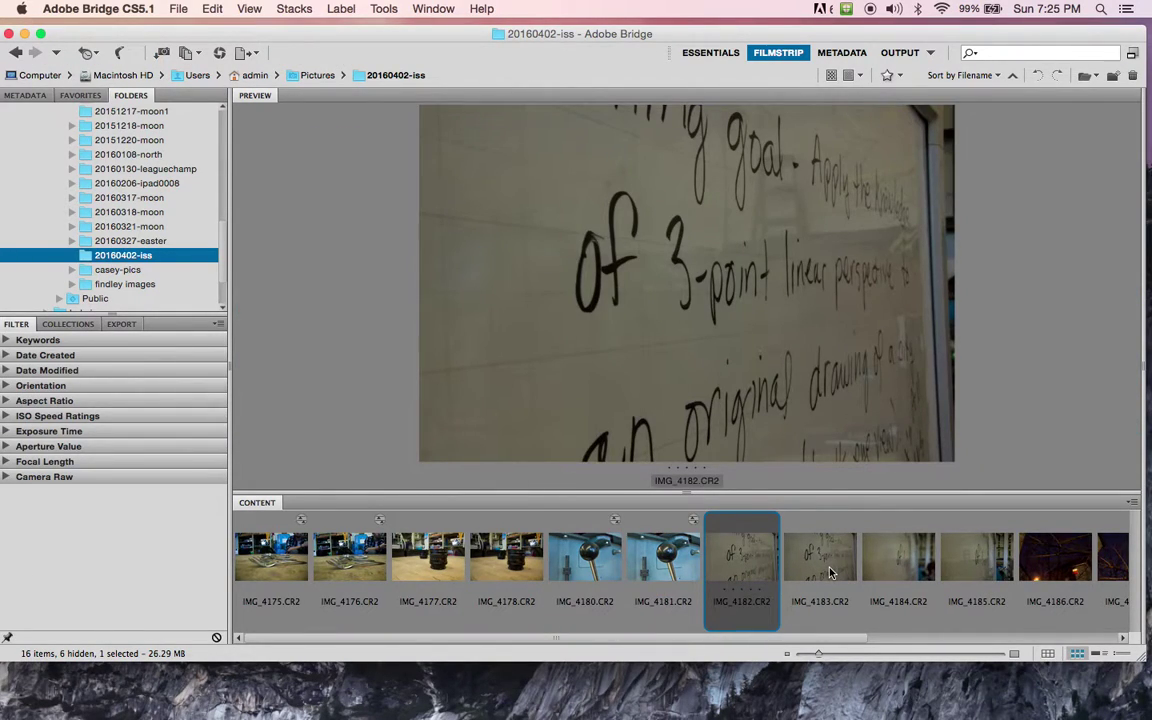
{"action": "left_click", "coordinate": [830, 572], "text": "shift"}
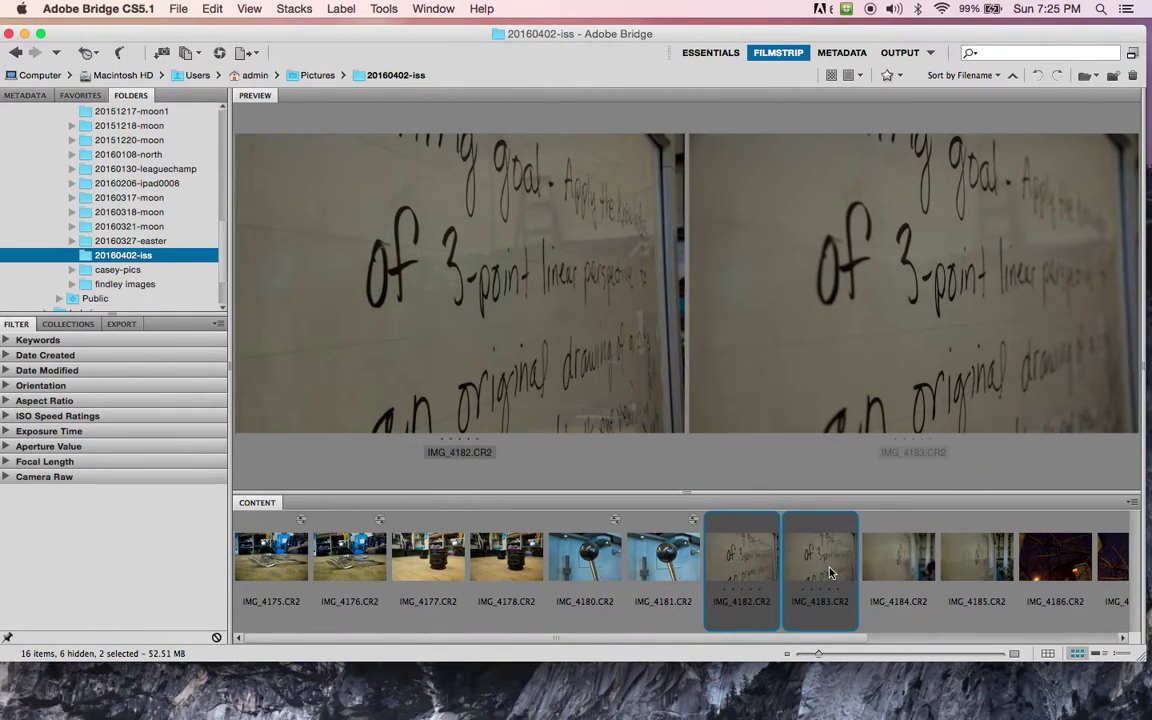